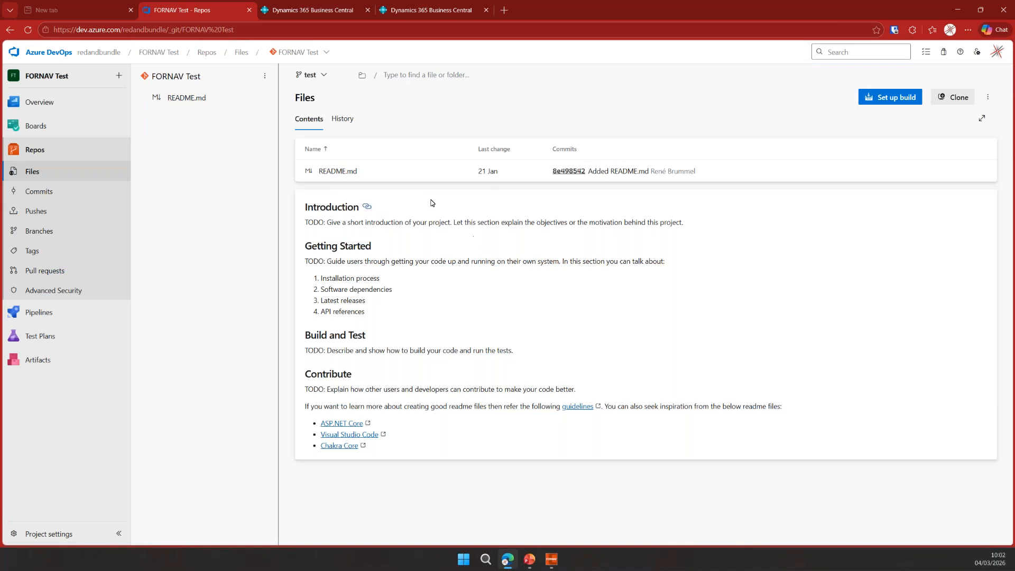
- Switch to Business Central and open the ForNAV Standard Reports list
left_click(316, 14)
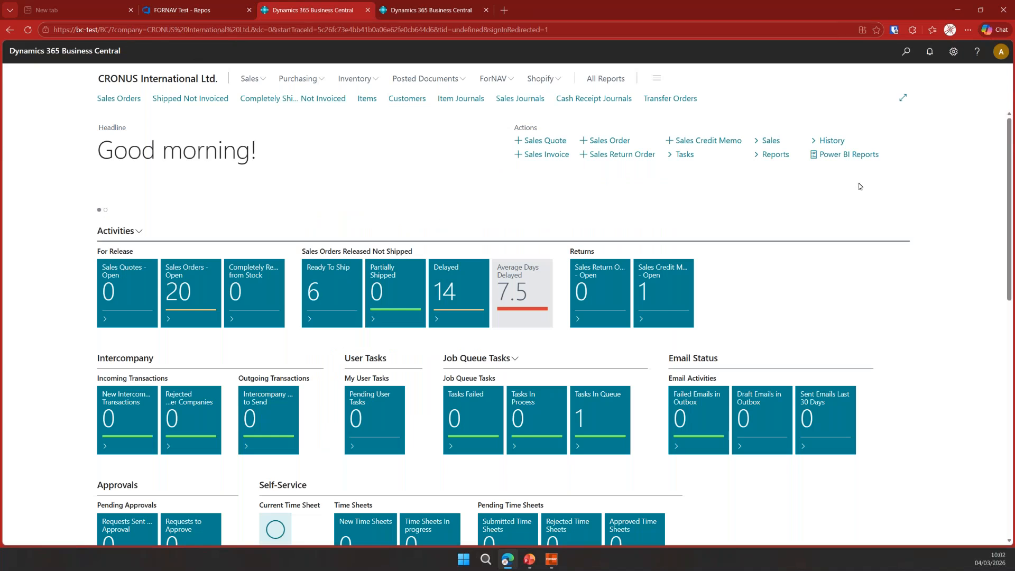
left_click(494, 79)
left_click(154, 98)
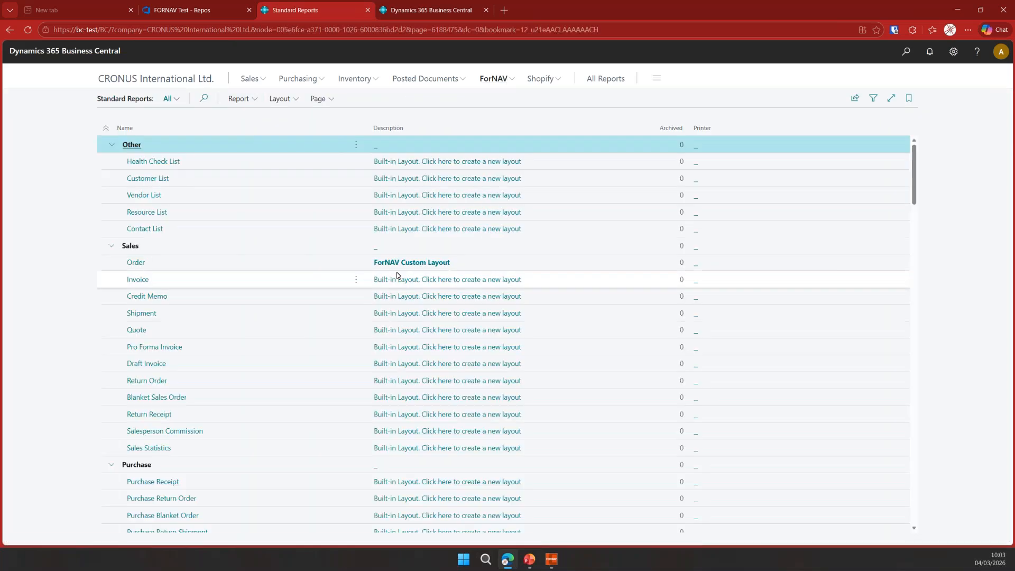
- Search for forn set, open the ForNAV Setup page, and return to the reports list
left_click(906, 53)
type("forn set")
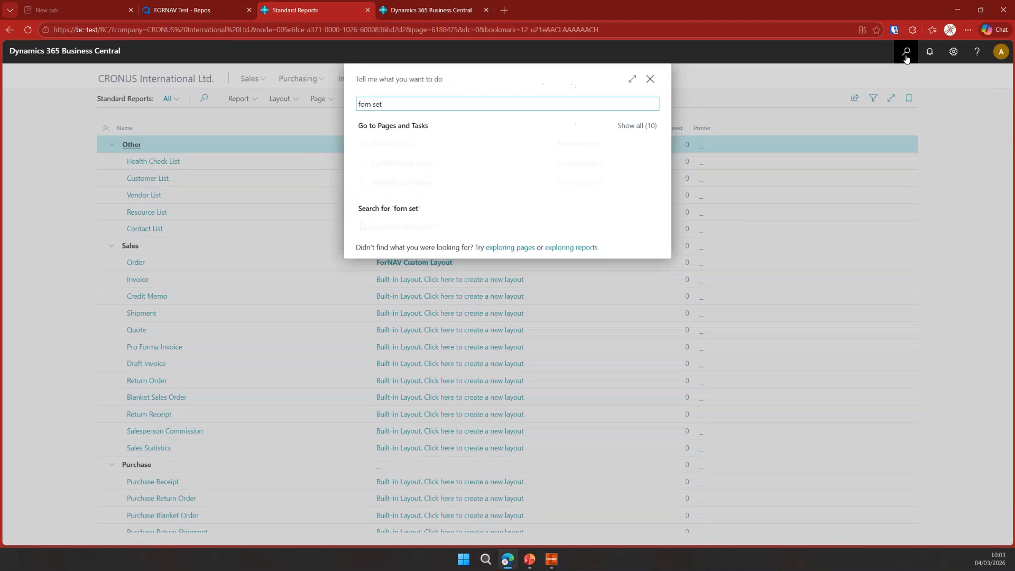
left_click(429, 153)
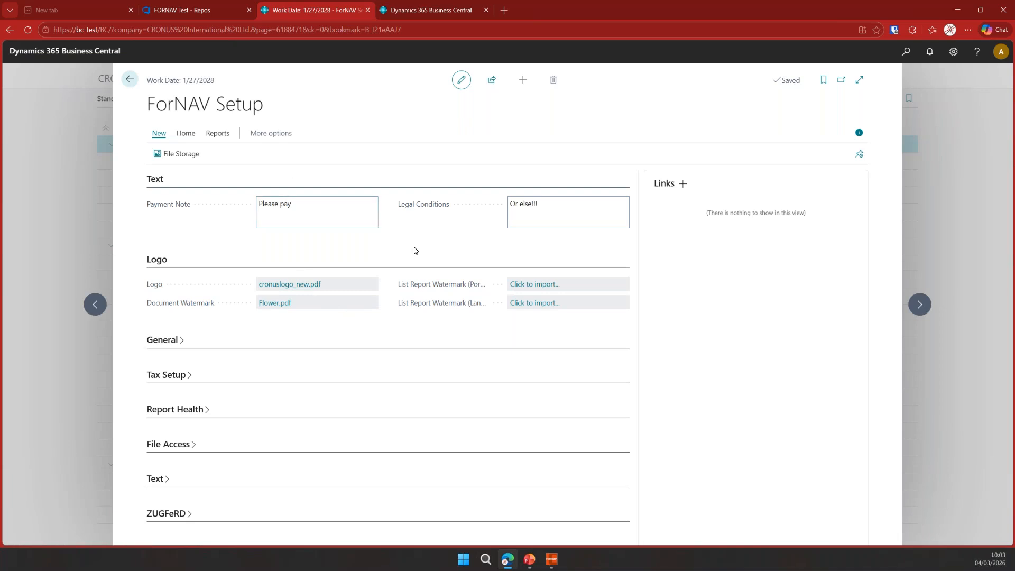
left_click(137, 83)
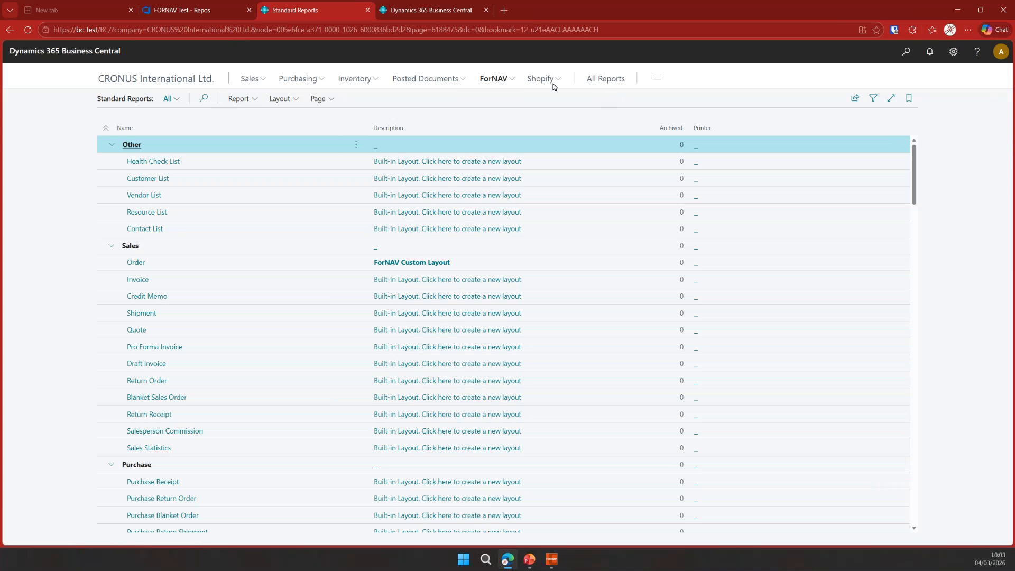
- Open ForNAV Source Control, go to its Setup, and set the provider to Azure DevOps
left_click(495, 79)
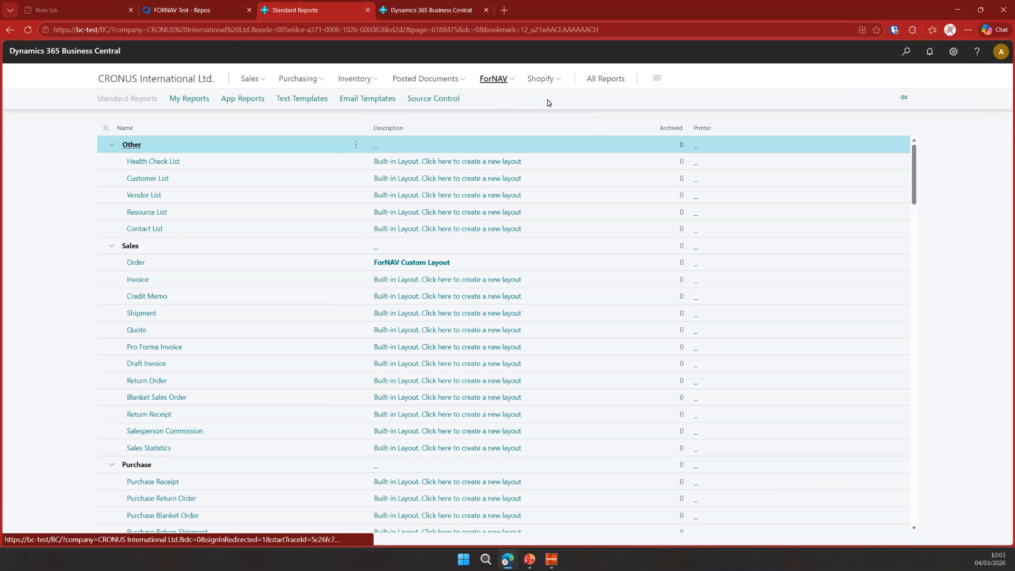
left_click(431, 99)
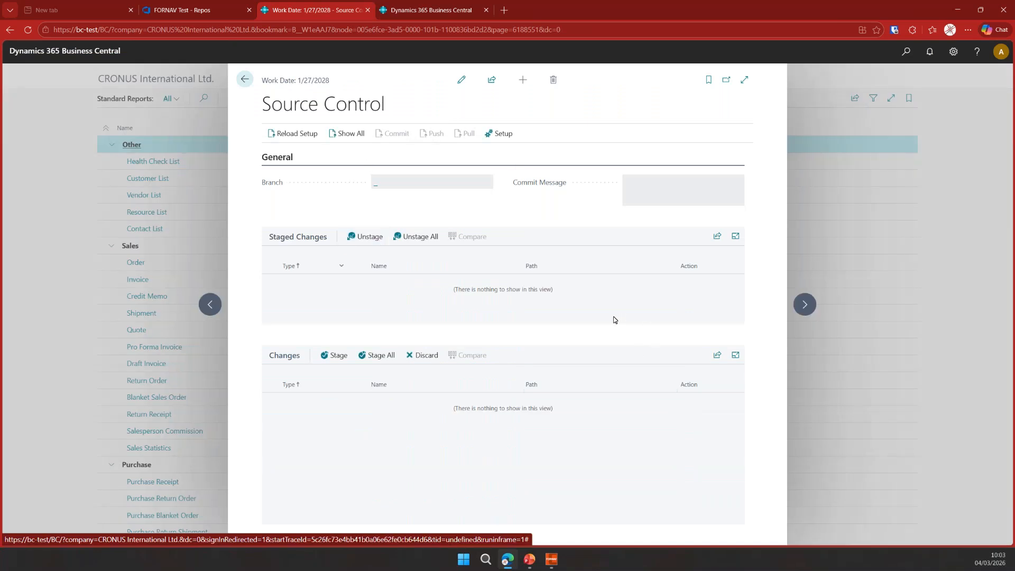
left_click(503, 134)
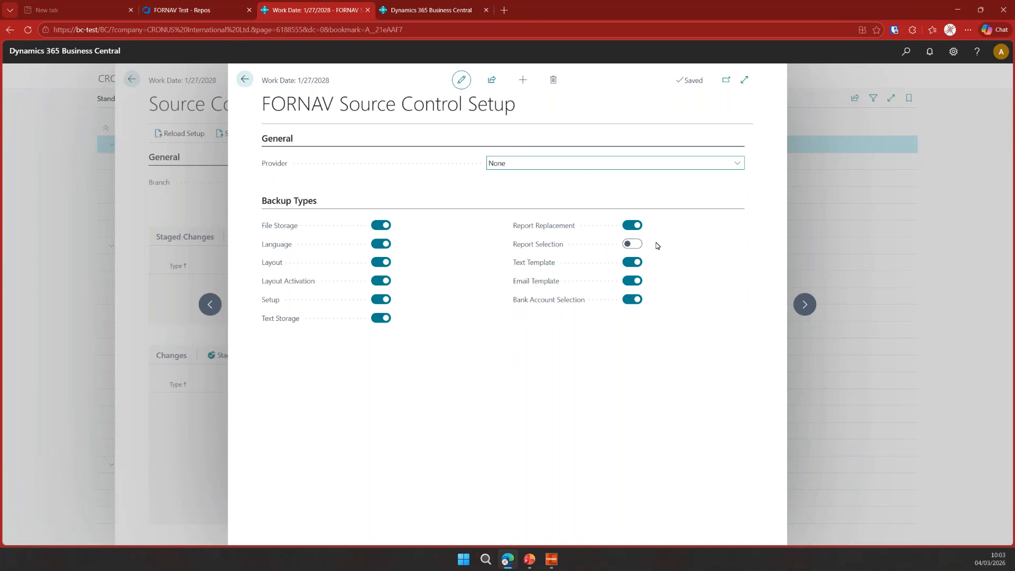
left_click(543, 167)
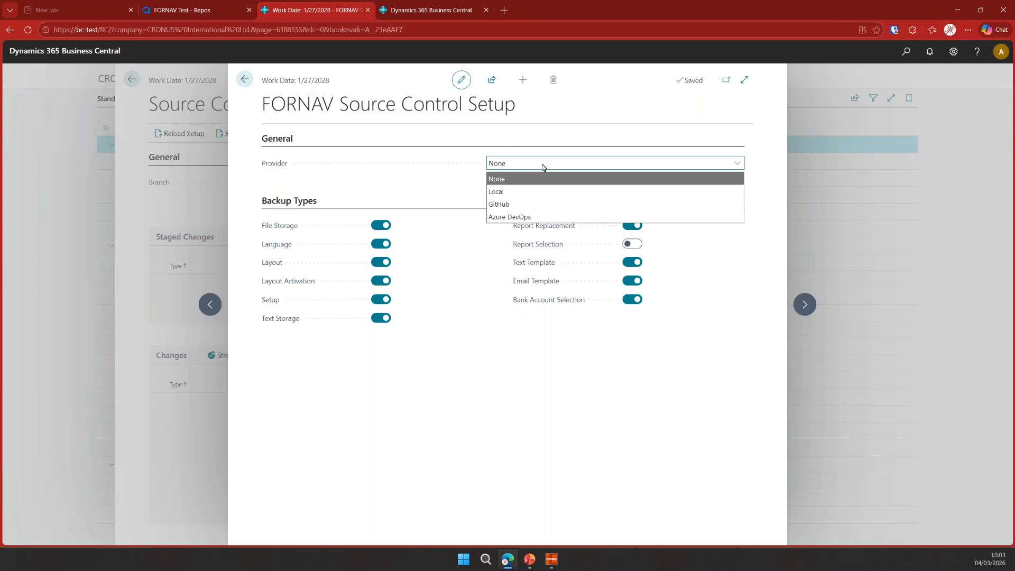
left_click(533, 217)
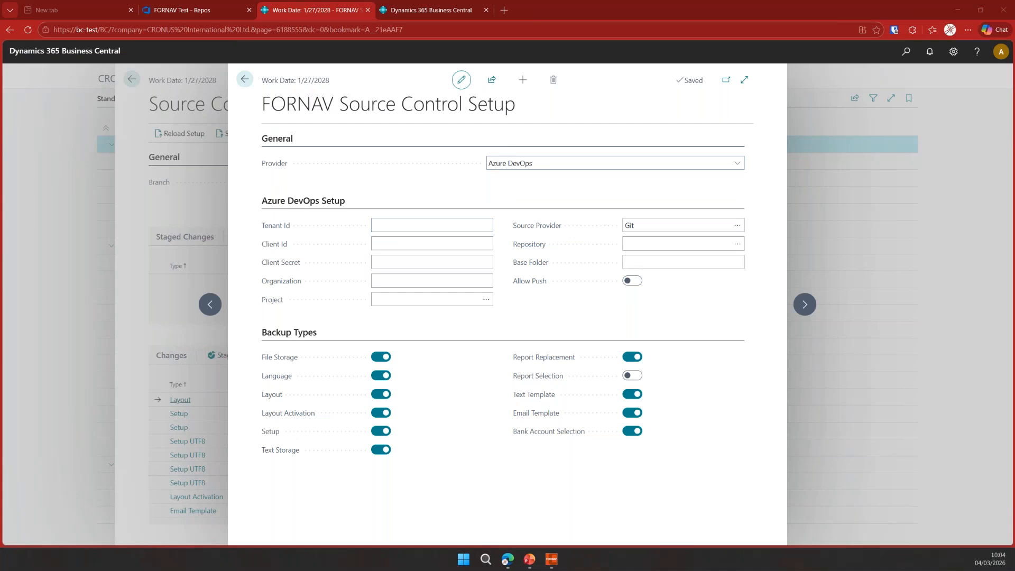
- Paste the Azure tenant ID and client ID into the Azure DevOps setup fields
left_click(422, 219)
key("ctrl+v")
key("Tab")
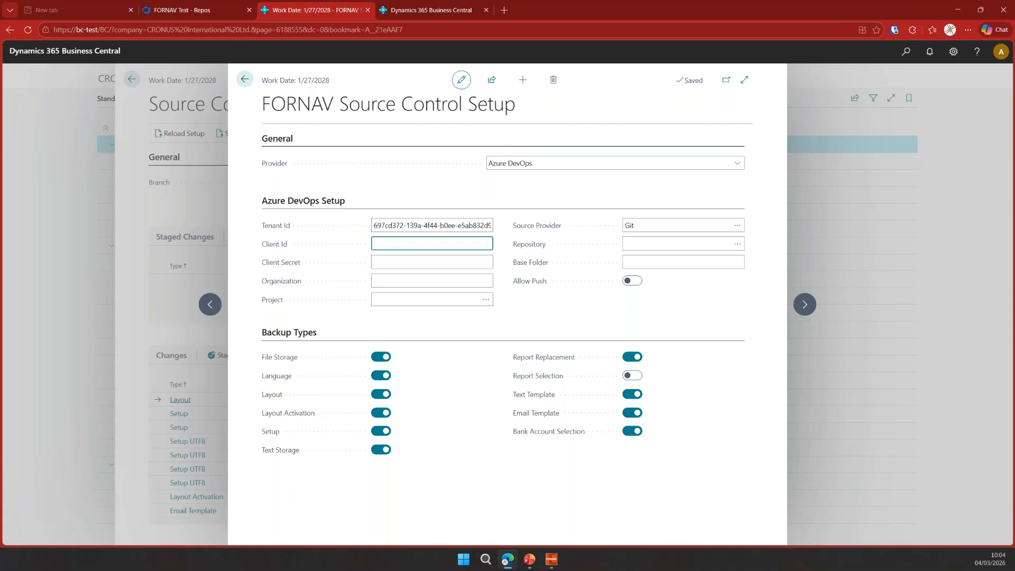
key("alt+Tab")
left_click(413, 246)
key("ctrl+v")
- Paste the client secret into its field
key("alt+Tab")
key("alt+Tab")
key("Tab")
key("ctrl+v")
key("Tab")
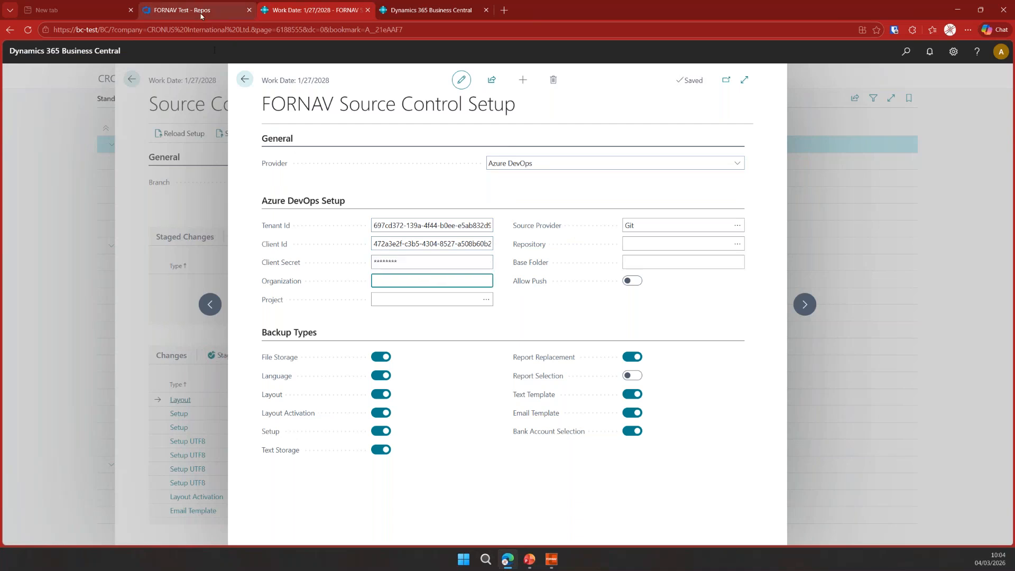
- Copy the organization name redandbundle from the Azure DevOps URL into Organization and pick the FORNAV Test project
left_click(182, 10)
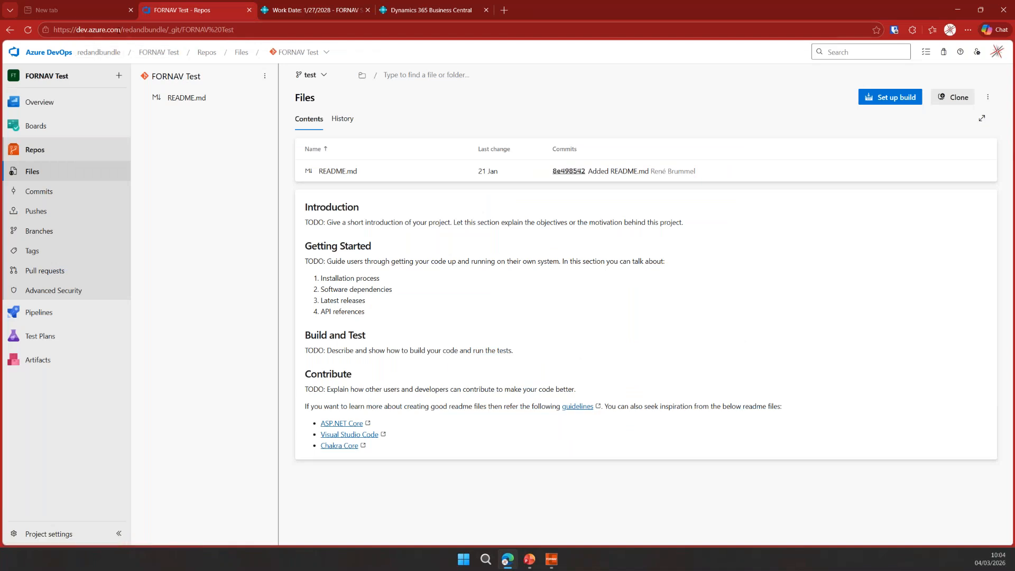
double_click(148, 29)
key("ctrl+c")
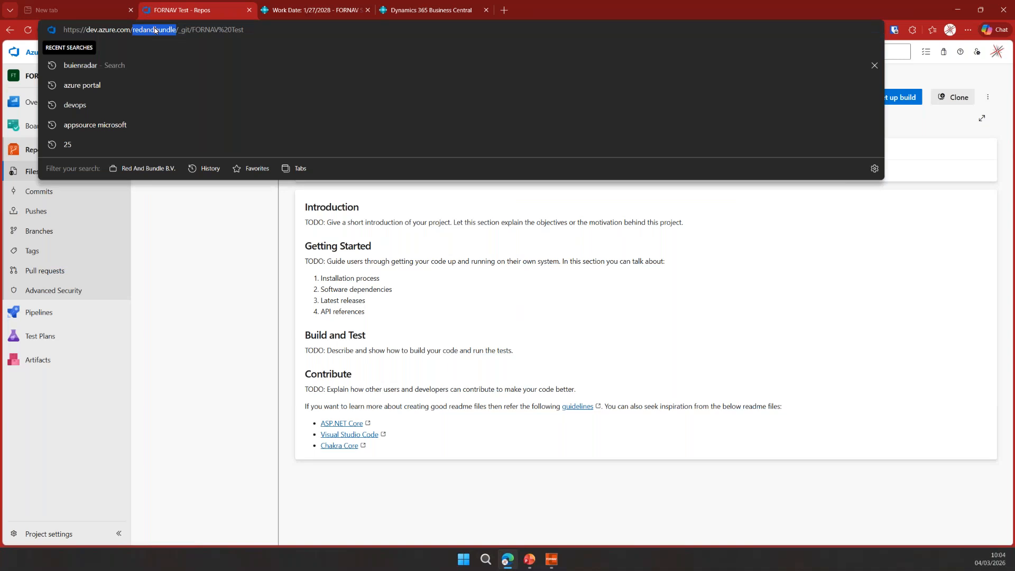
left_click(331, 11)
left_click(451, 284)
key("ctrl+v")
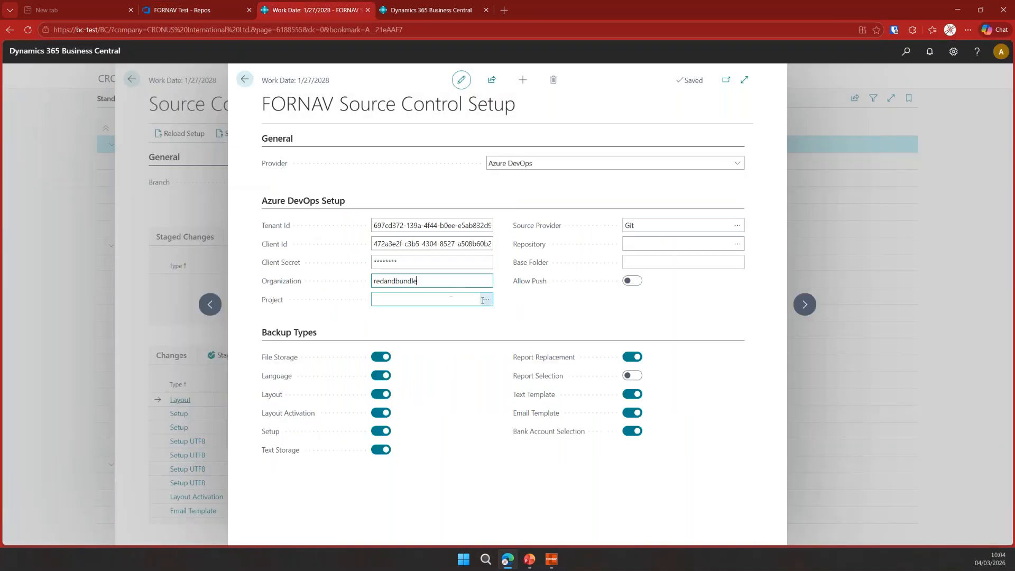
key("Tab")
left_click(486, 299)
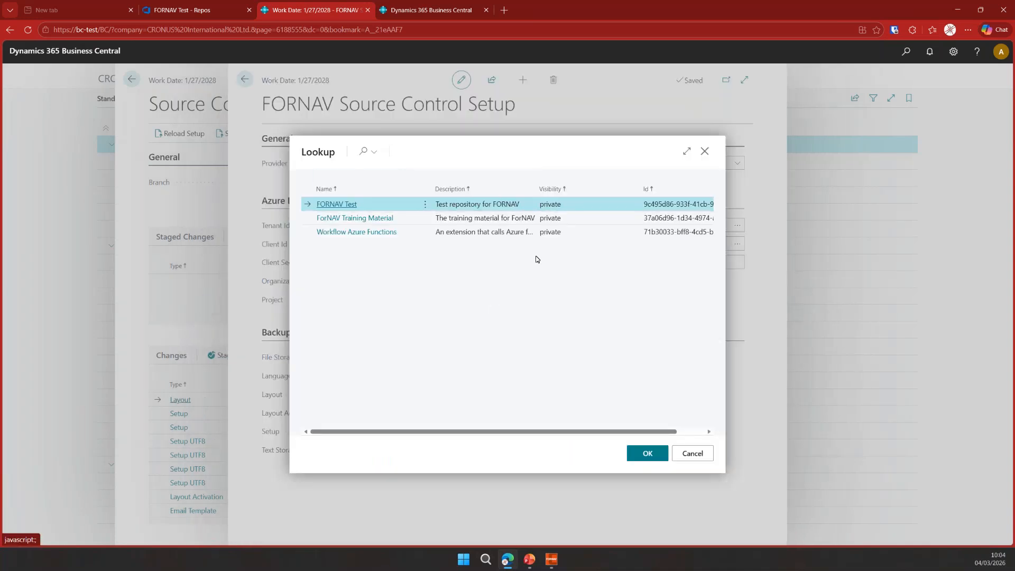
left_click(648, 456)
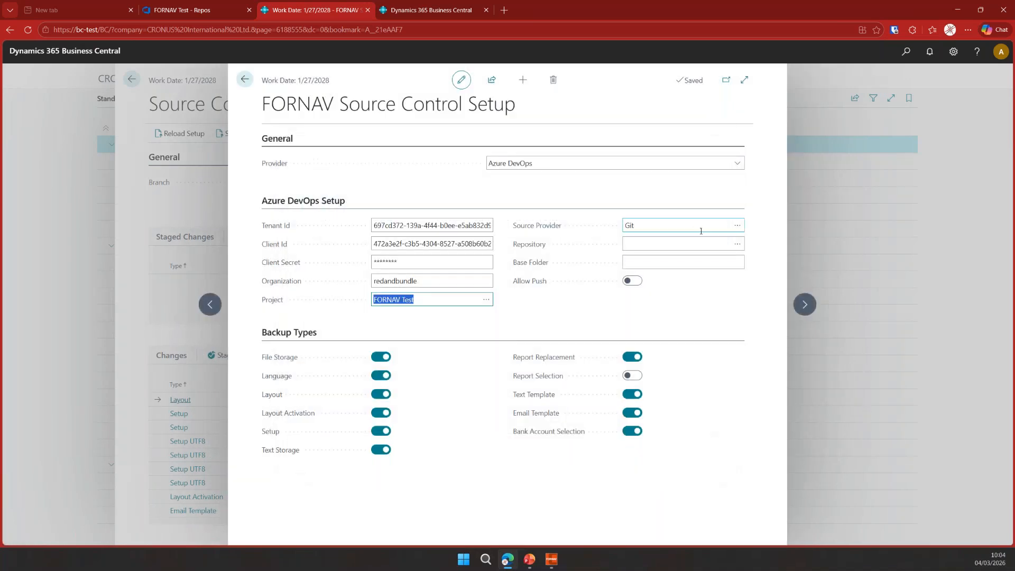
left_click(695, 227)
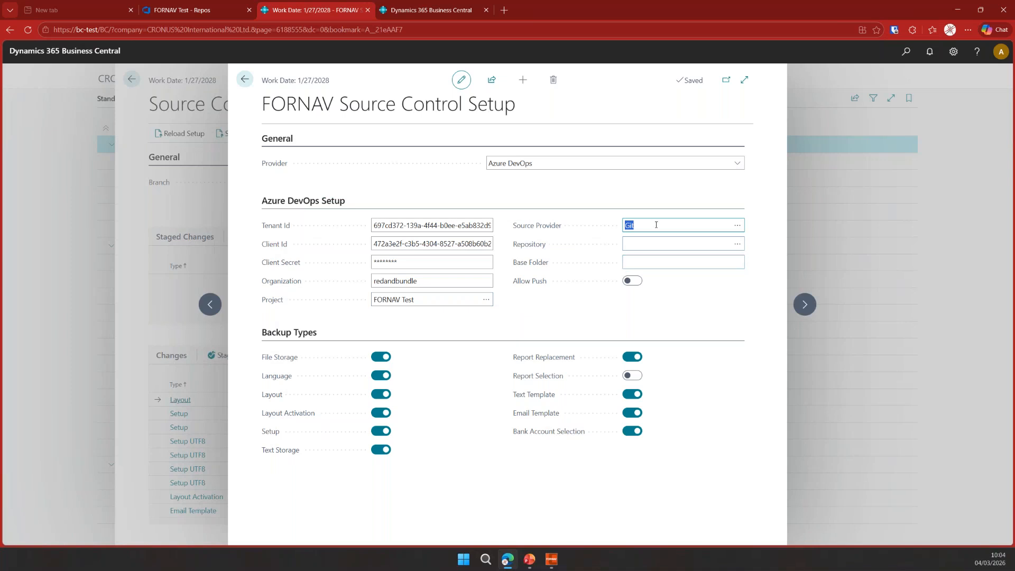
left_click(736, 228)
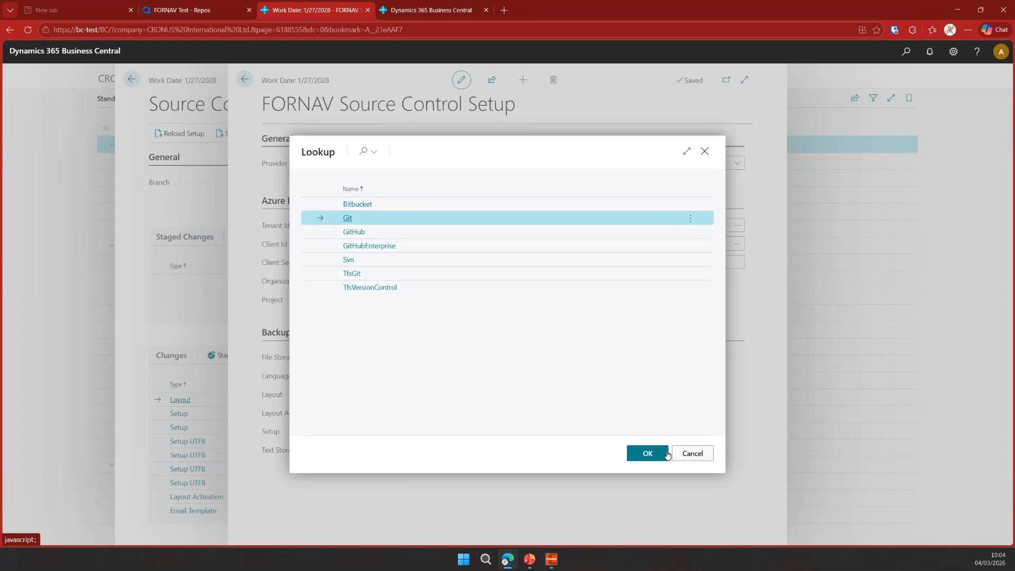
left_click(695, 455)
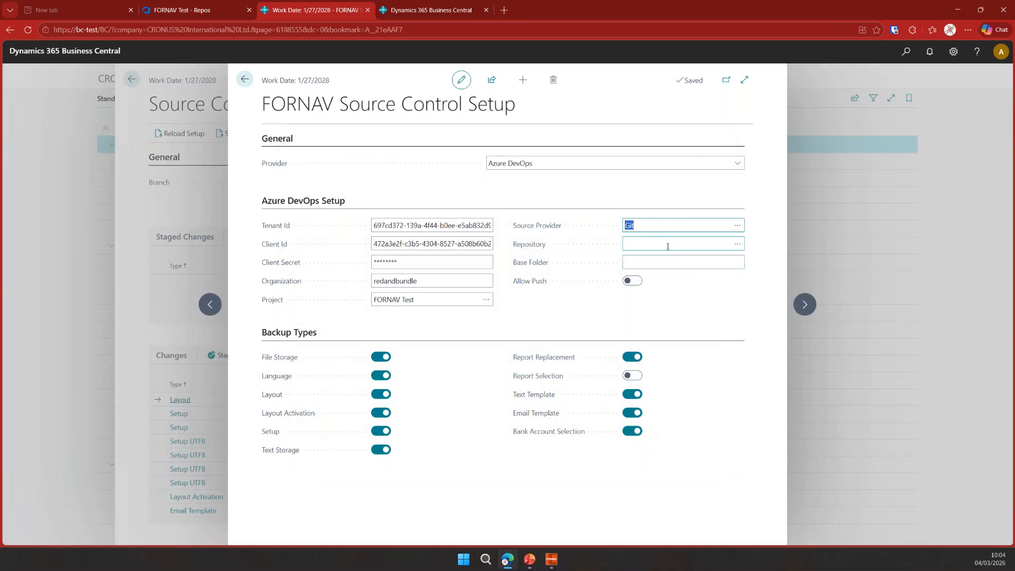
- Select FORNAV Test as the repository from its lookup
left_click(659, 249)
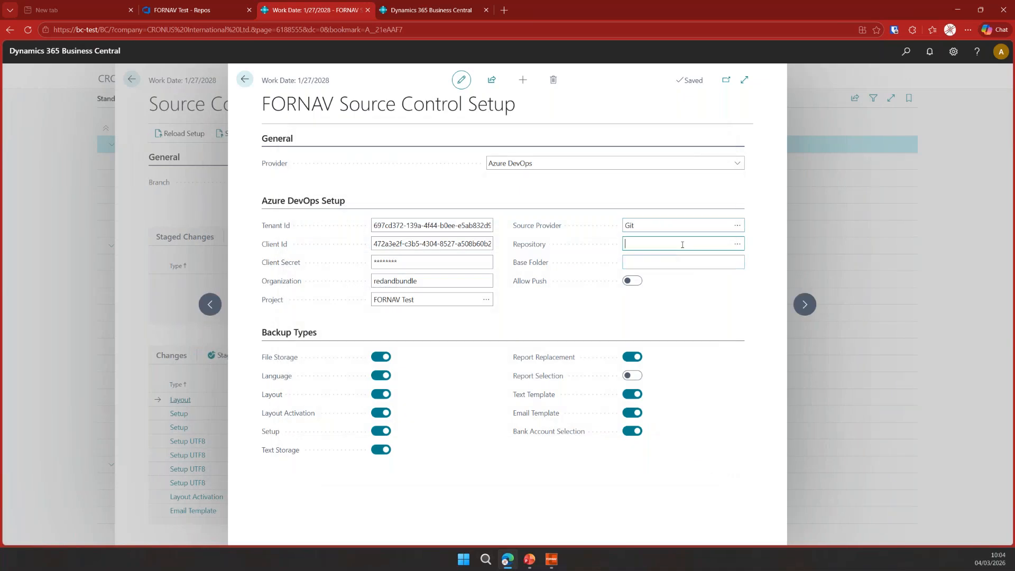
left_click(739, 244)
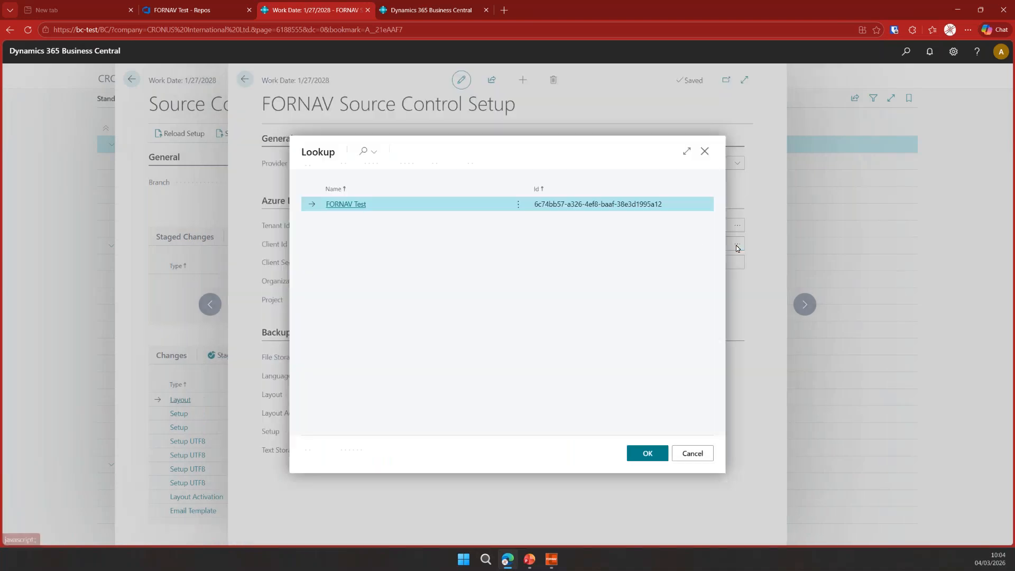
left_click(653, 452)
- Set the base folder to coffeebreak, enable Allow Push, and close the setup page
left_click(672, 261)
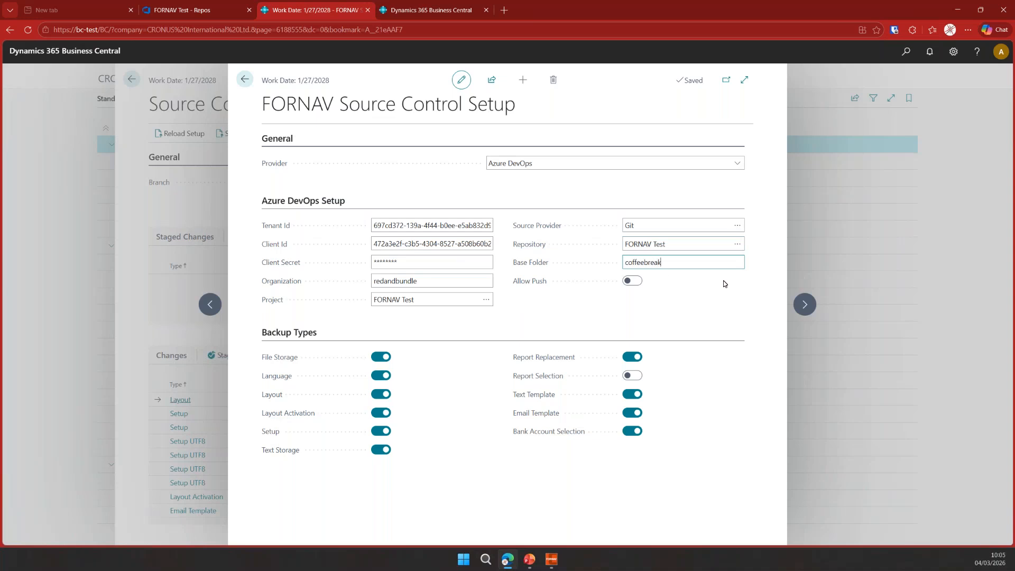
left_click(632, 281)
left_click(245, 80)
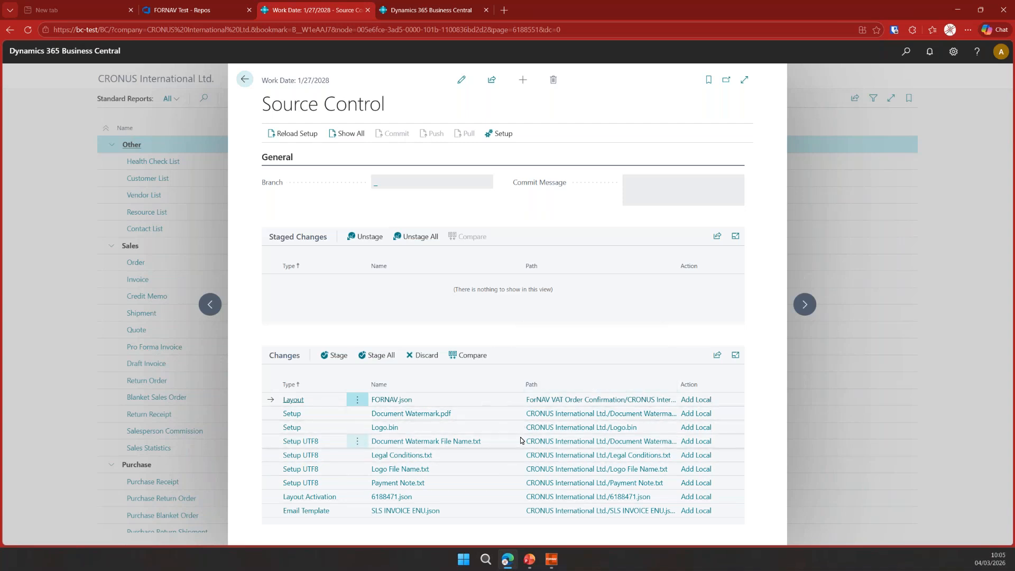
- Stage all changes and commit them with the message init load
left_click(385, 355)
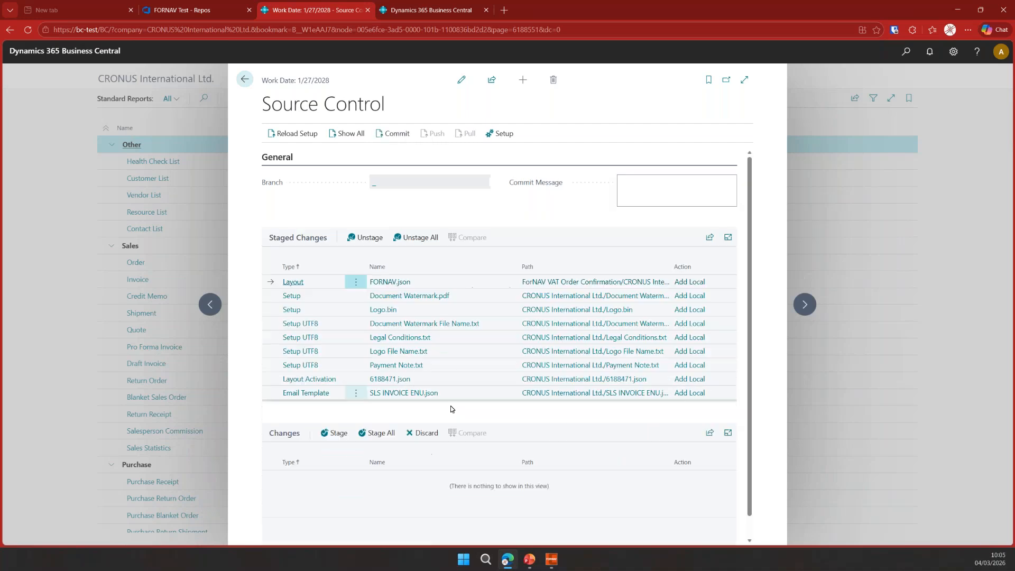
left_click(645, 192)
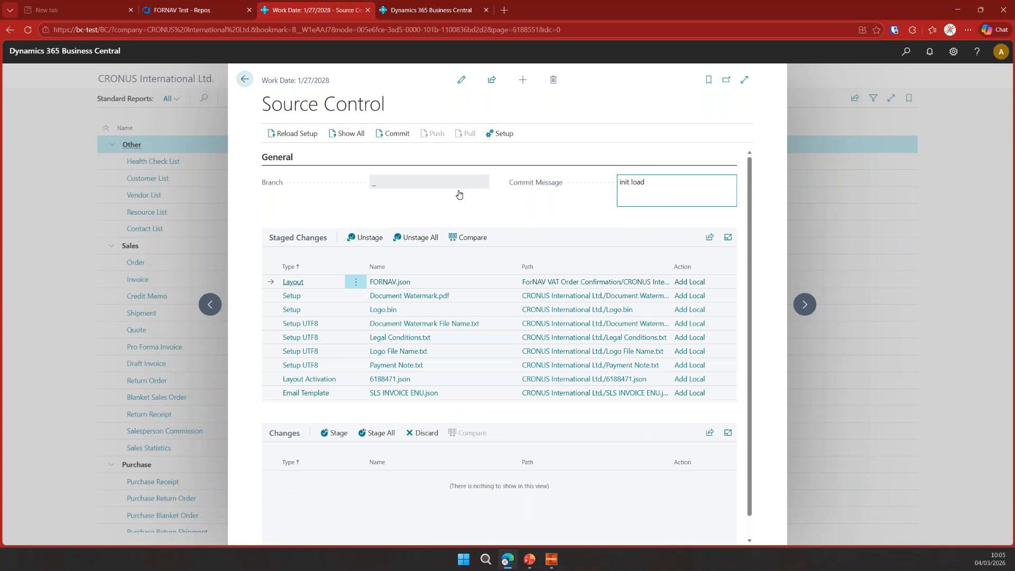
left_click(395, 134)
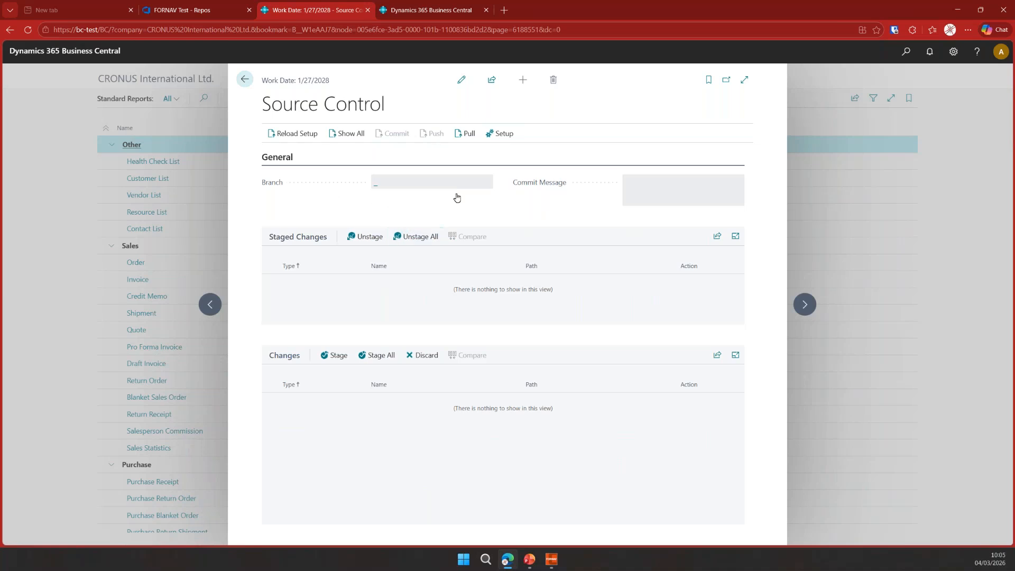
- Check the available branches of the repository in Azure DevOps
left_click(196, 16)
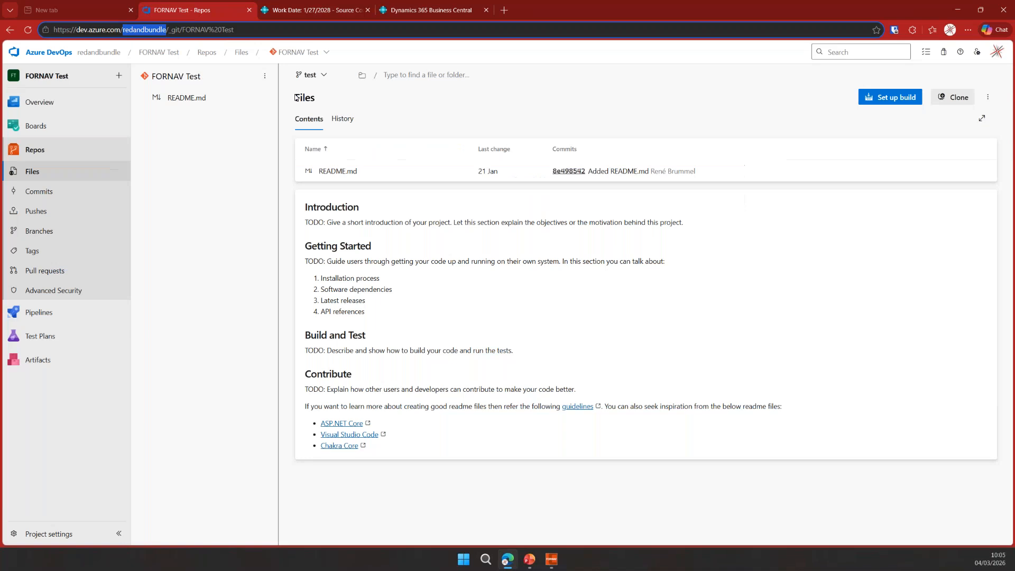
left_click(324, 75)
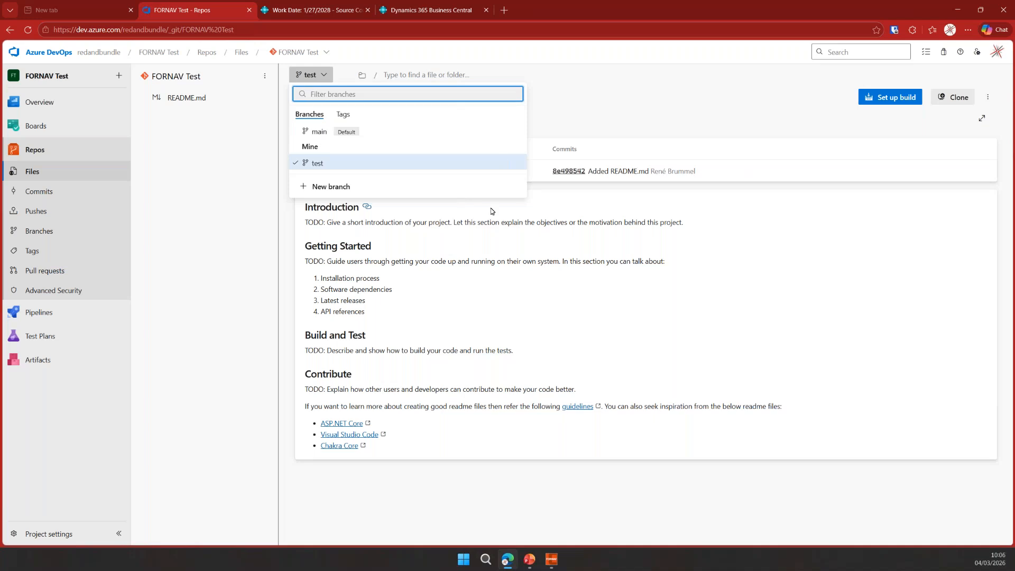
left_click(535, 252)
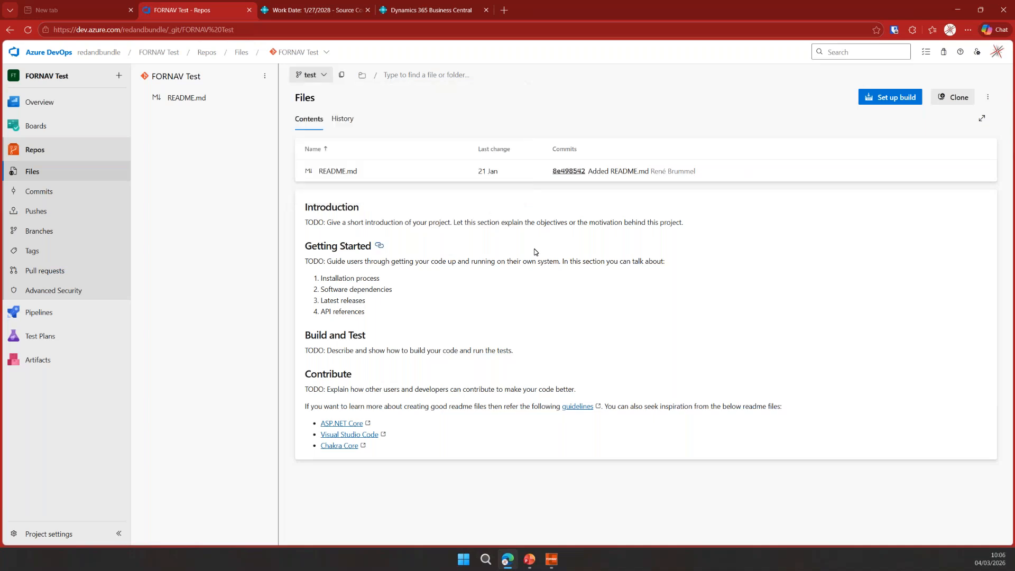
- Back in Business Central, select the test branch and push the commit
left_click(317, 10)
left_click(404, 187)
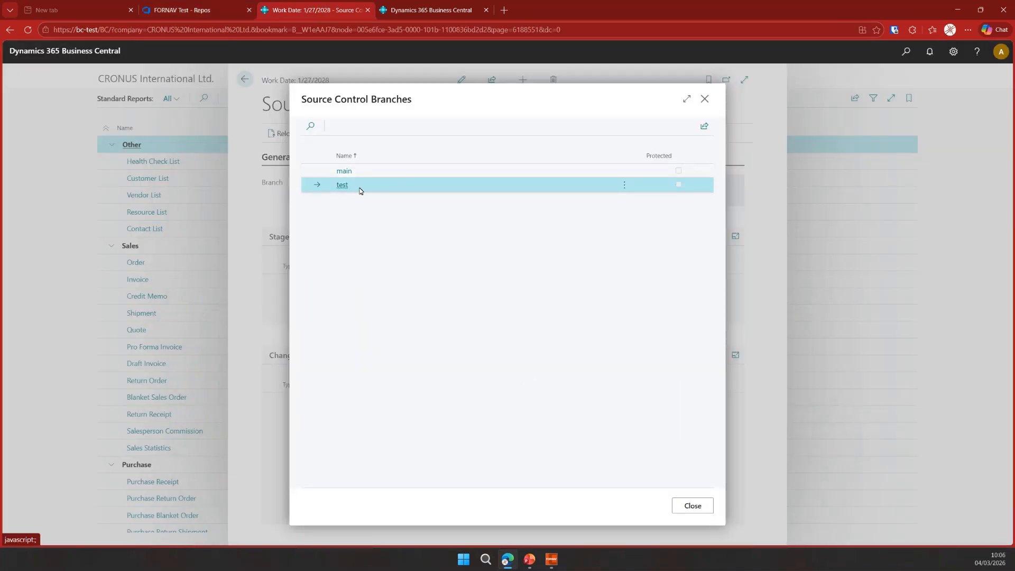
left_click(692, 506)
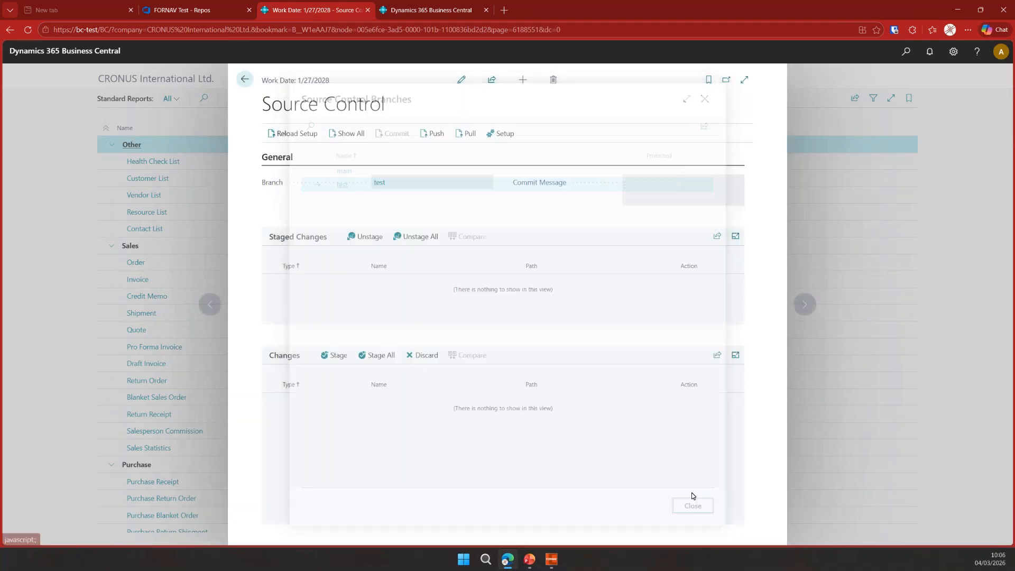
left_click(441, 140)
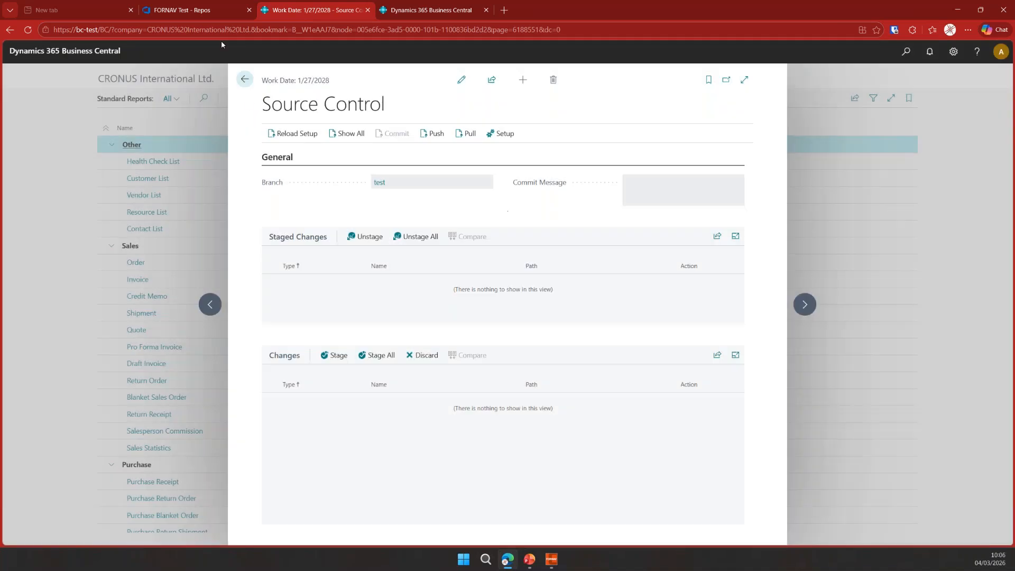
- Refresh the Azure DevOps repository and expand the coffeebreak folder to inspect the pushed files
left_click(201, 12)
key("F5")
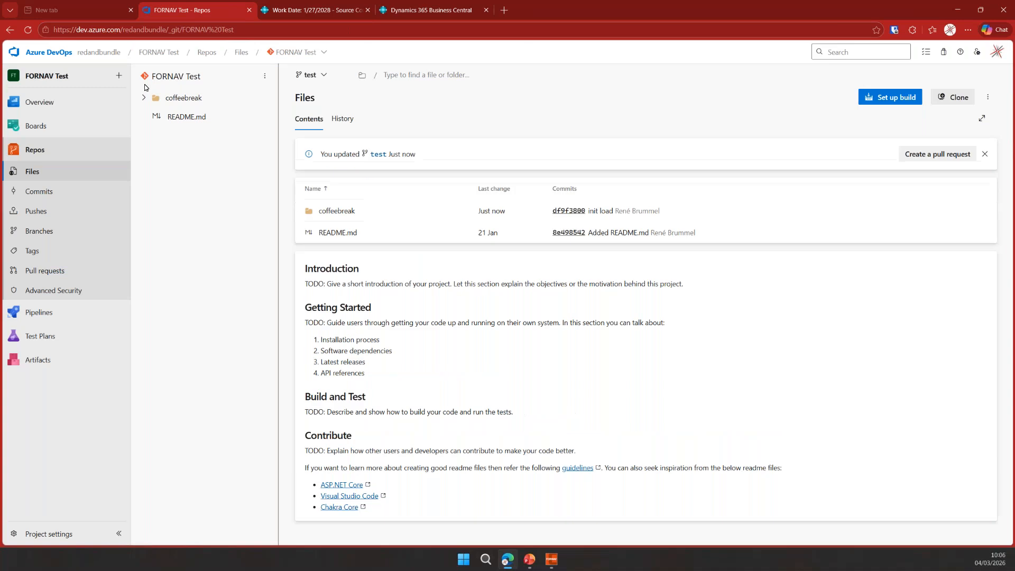
left_click(145, 99)
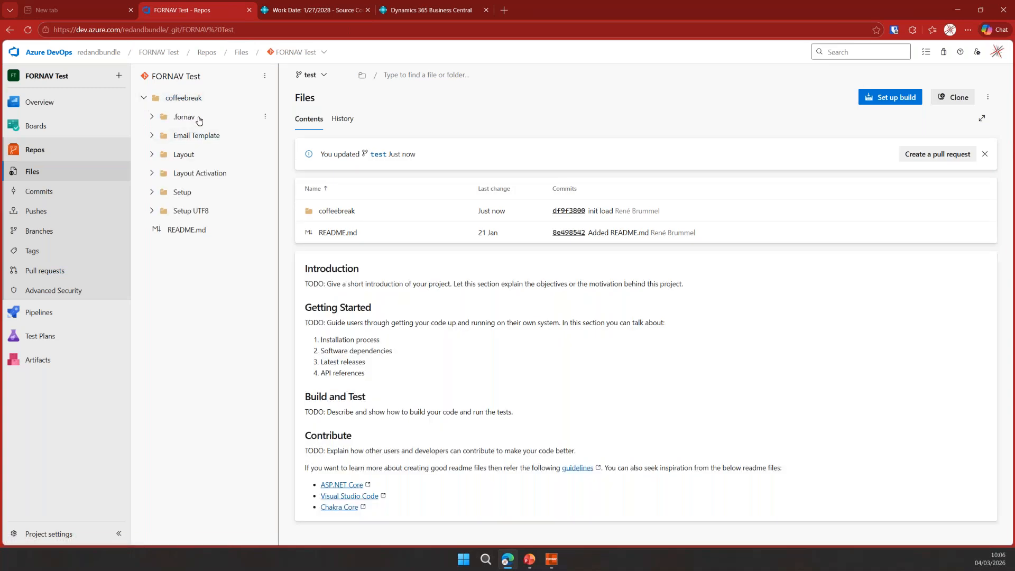
- Open the fornavinit.json file in the .fornav folder and inspect its company entry
left_click(197, 118)
left_click(354, 210)
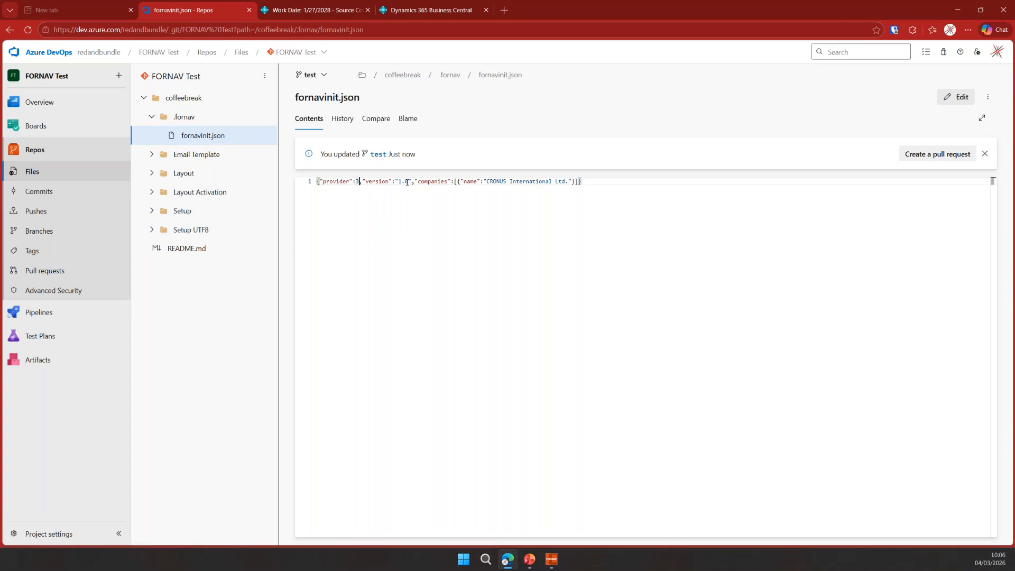
left_click_drag(458, 181, 569, 182)
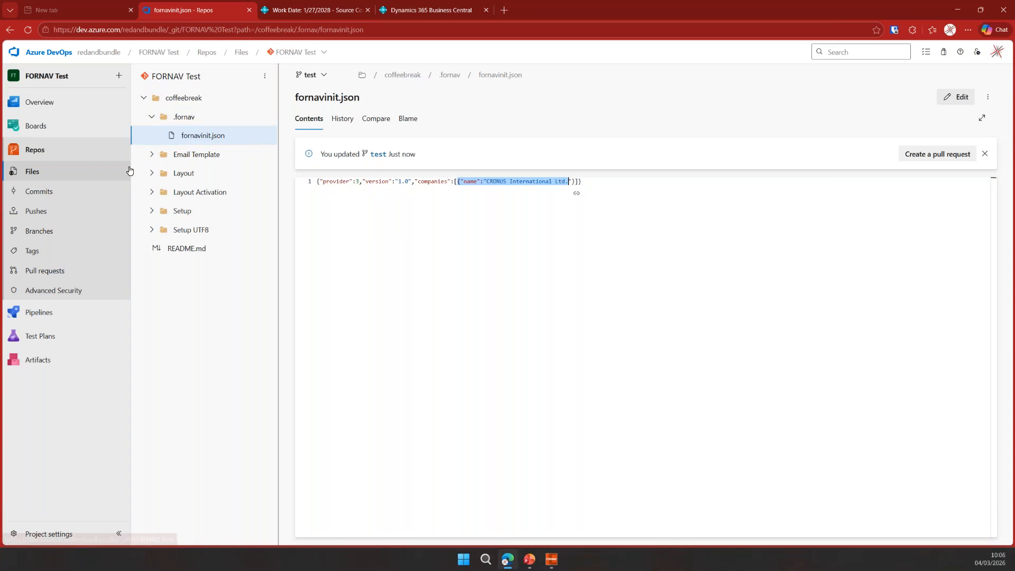
- Expand the Layout folders and open the FORNAV.json custom layout file to inspect its report ID
left_click(150, 174)
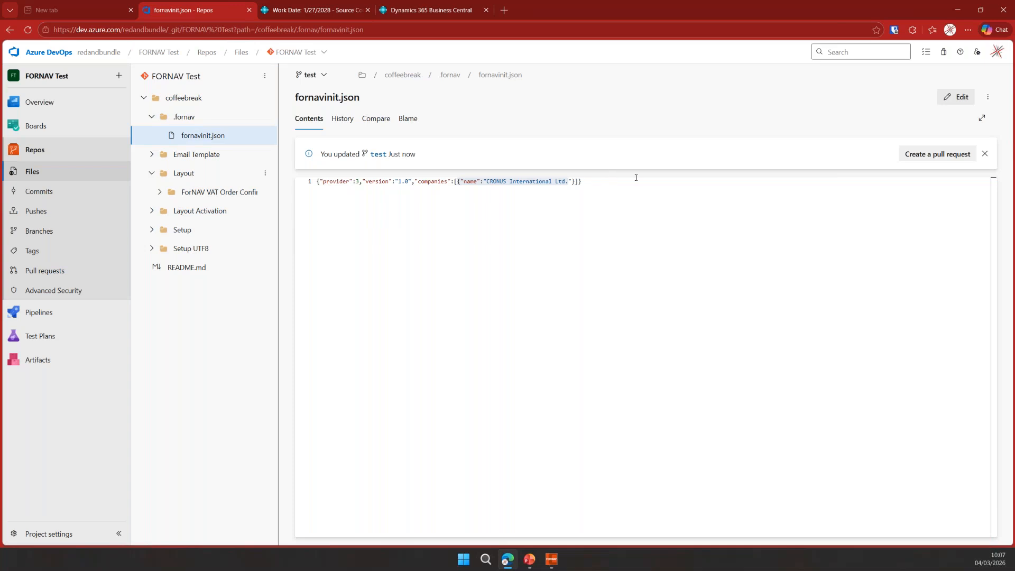
left_click(552, 215)
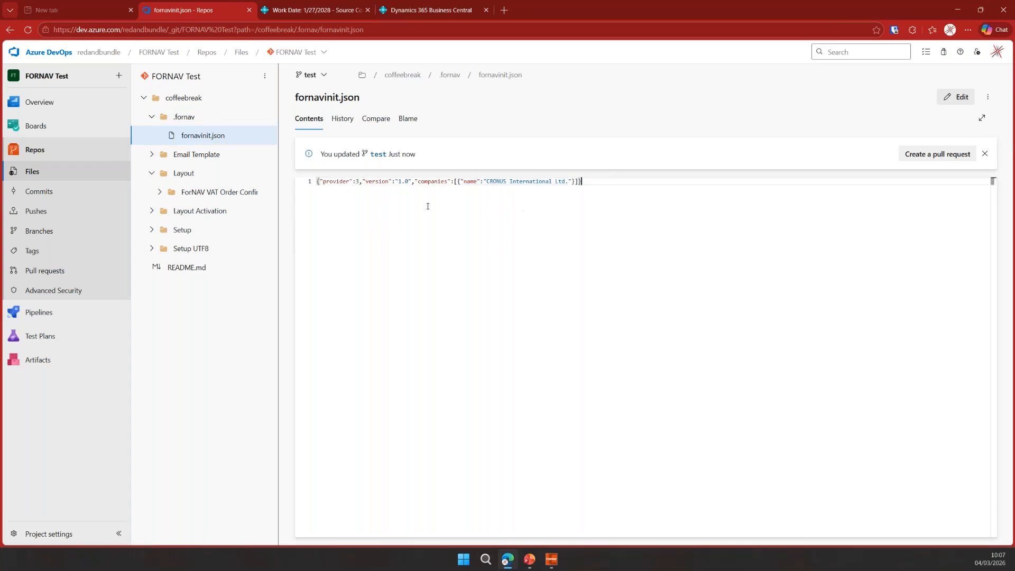
left_click(211, 192)
left_click(168, 211)
left_click(175, 230)
left_click(233, 253)
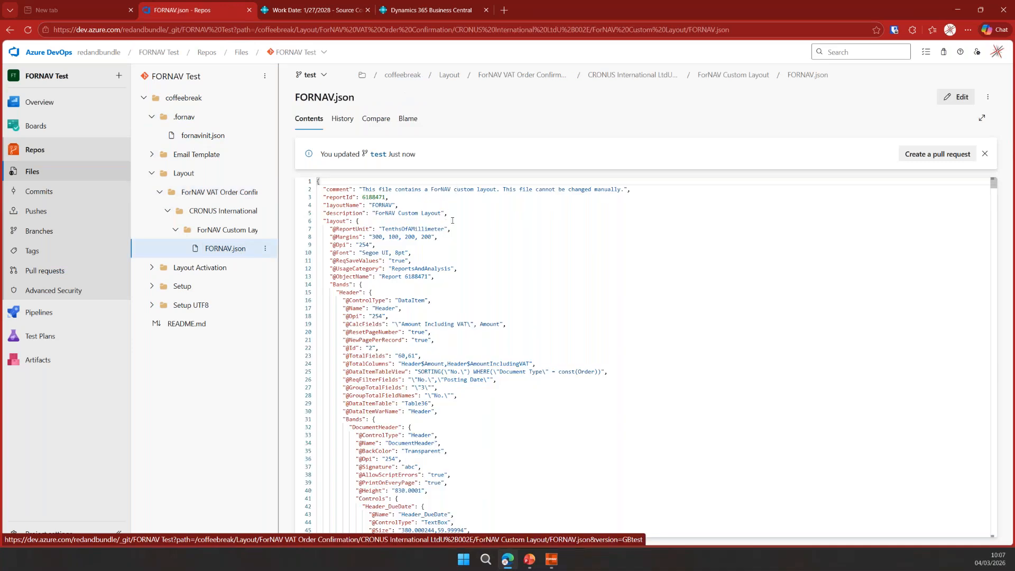
left_click(384, 197)
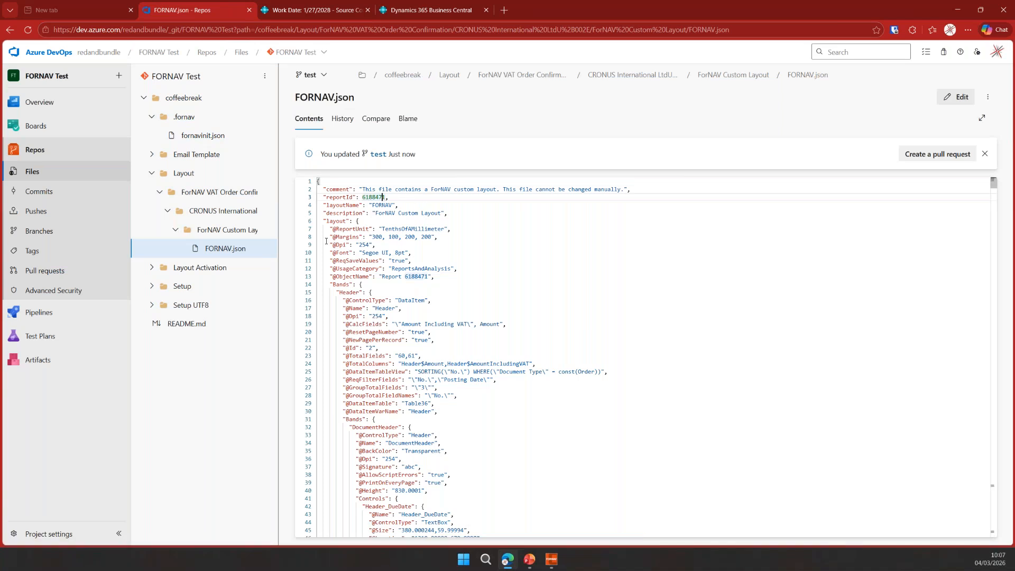
- Expand the Setup and Setup UTF8 folders and open Payment Note.txt to inspect the pushed setup files
left_click(179, 286)
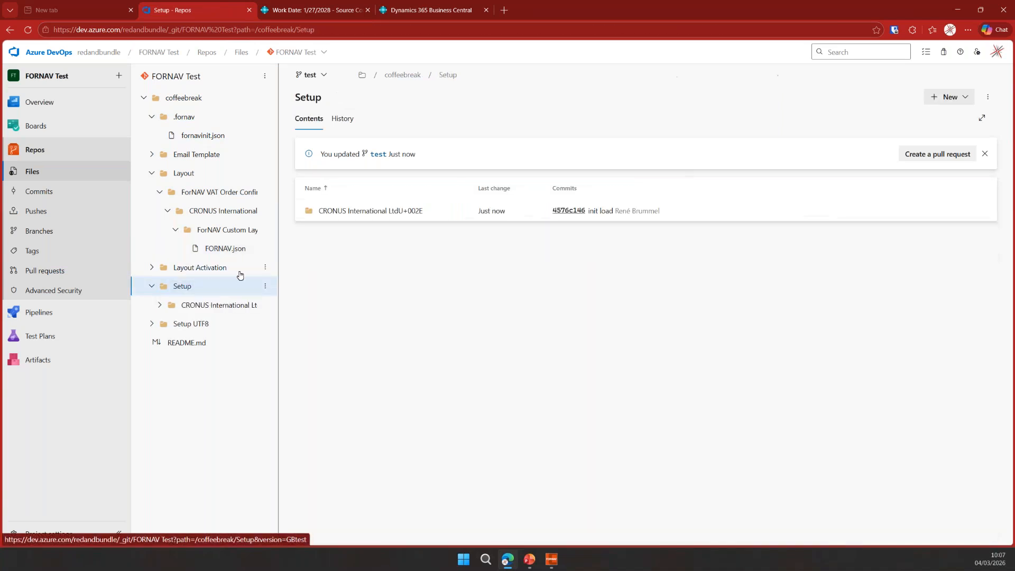
left_click(227, 305)
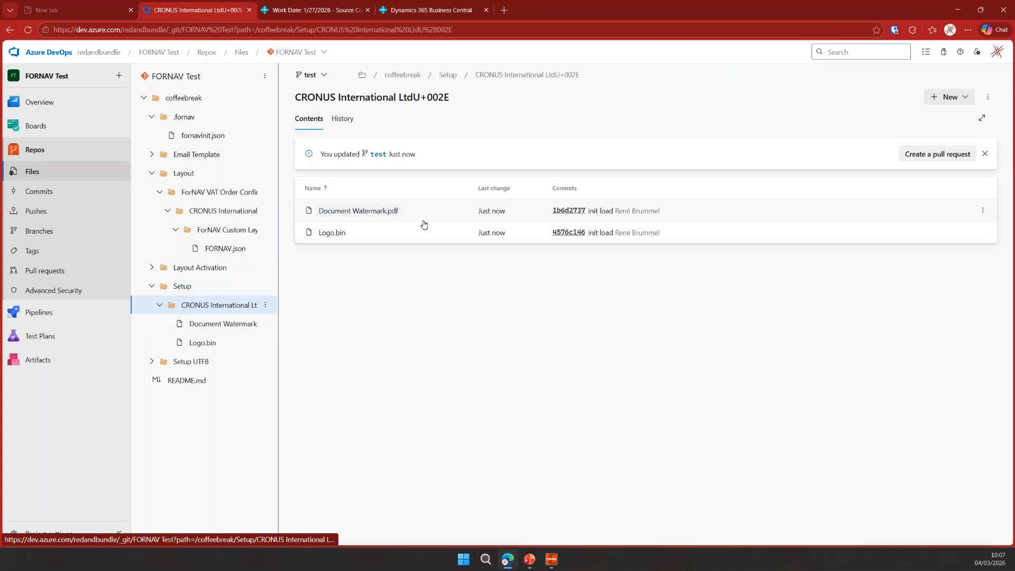
left_click(205, 362)
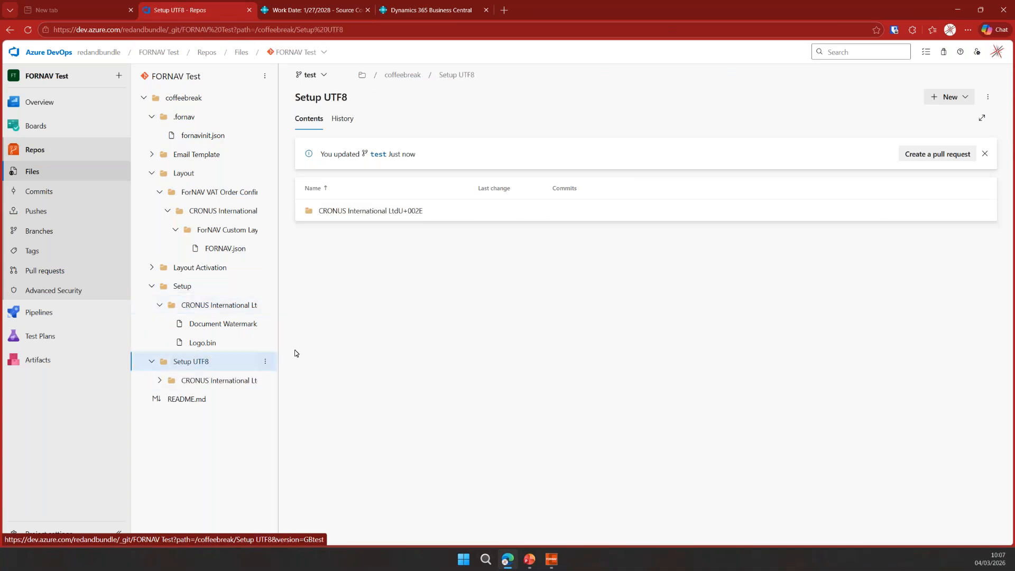
left_click(232, 382)
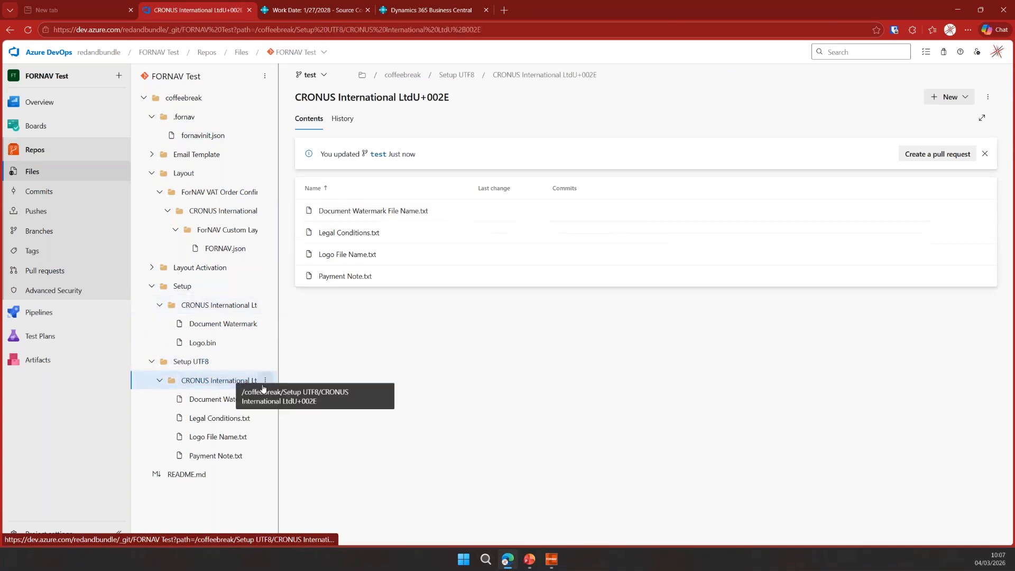
left_click(231, 457)
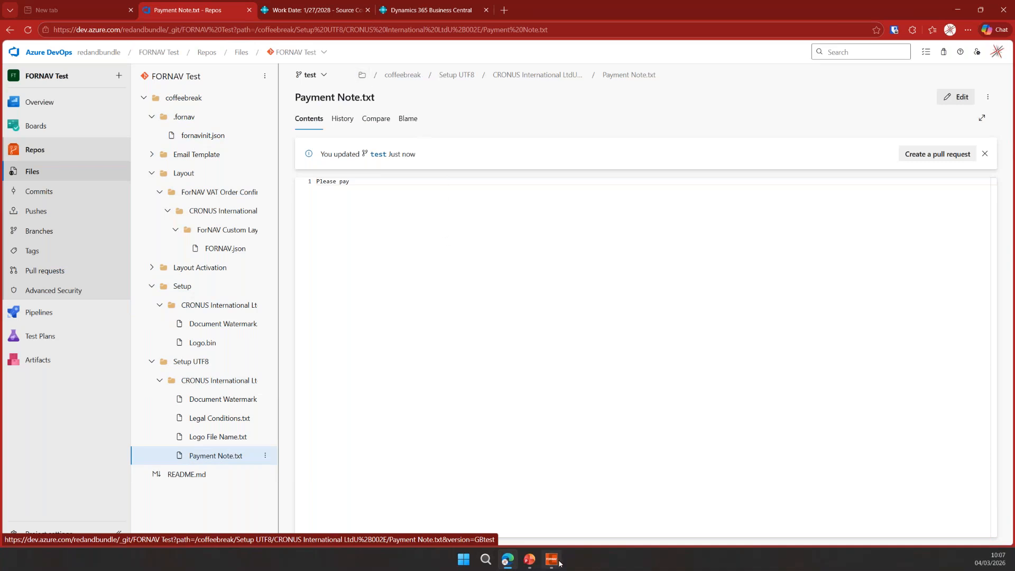
left_click(530, 563)
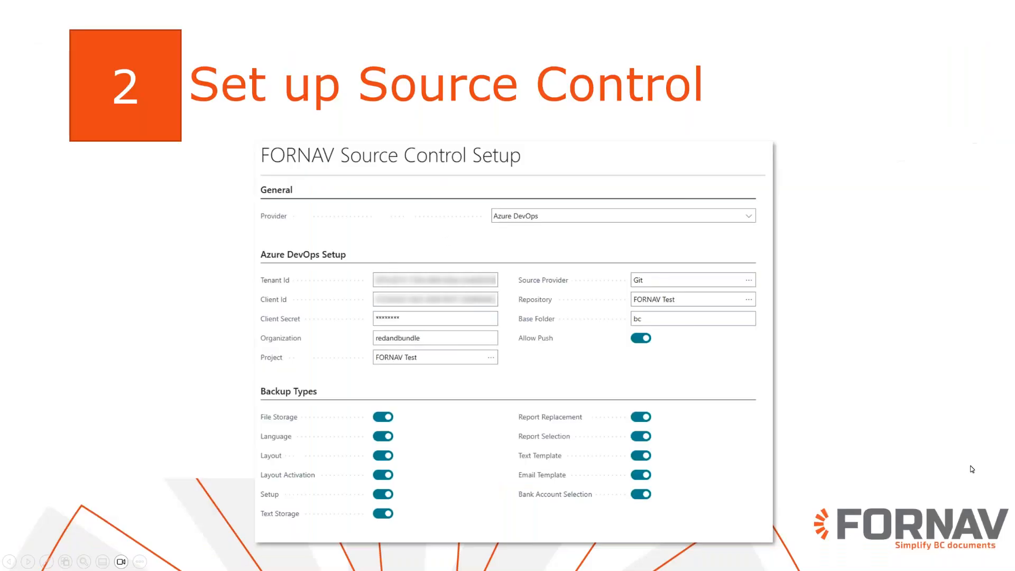
key("Right")
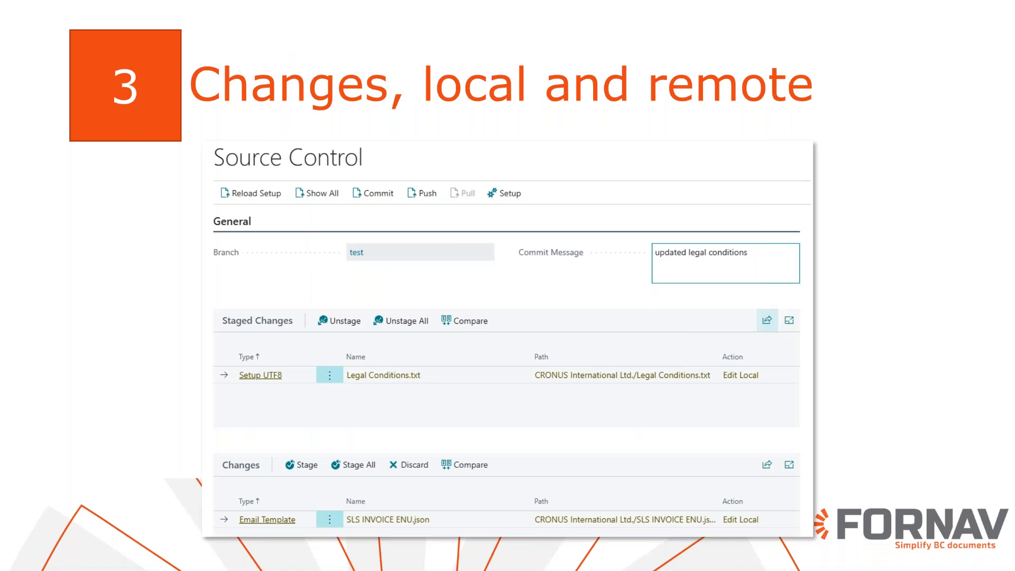
key("alt+Tab")
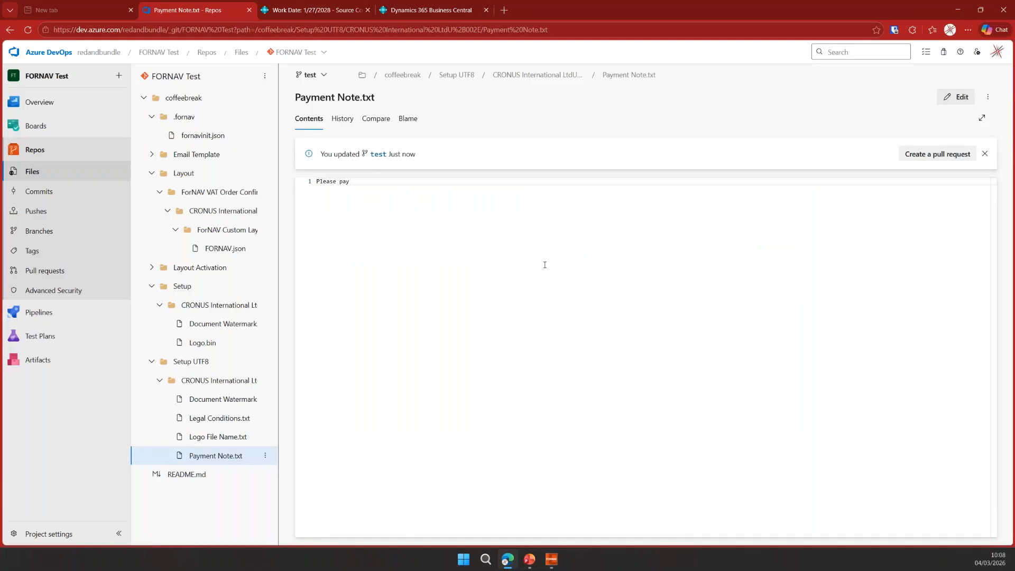
- Open the Order report's custom layout in the ForNAV report designer
left_click(312, 11)
left_click(245, 79)
left_click(406, 264)
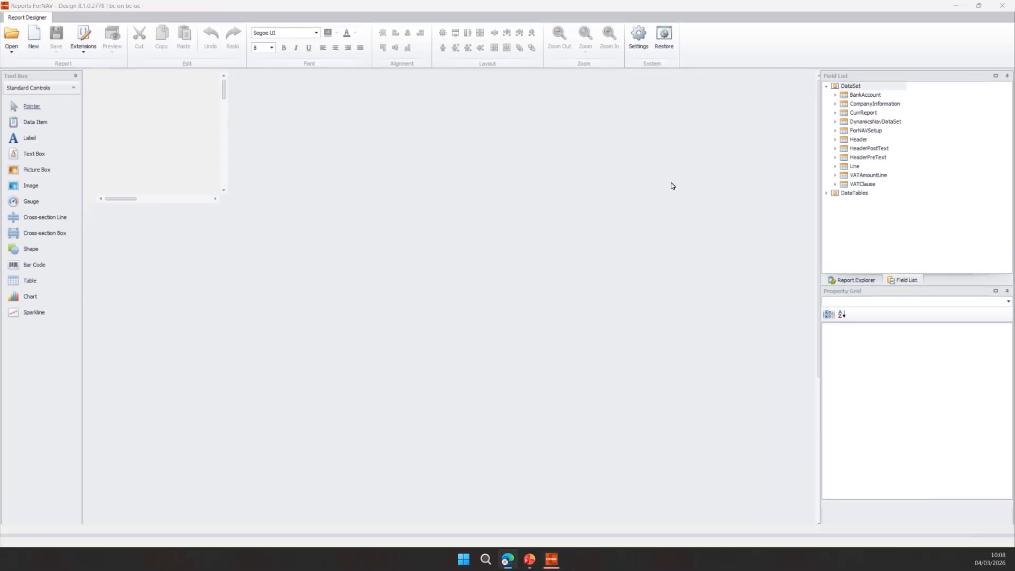
- Set the background colour of the bill-to address text box to yellow
left_click(240, 215)
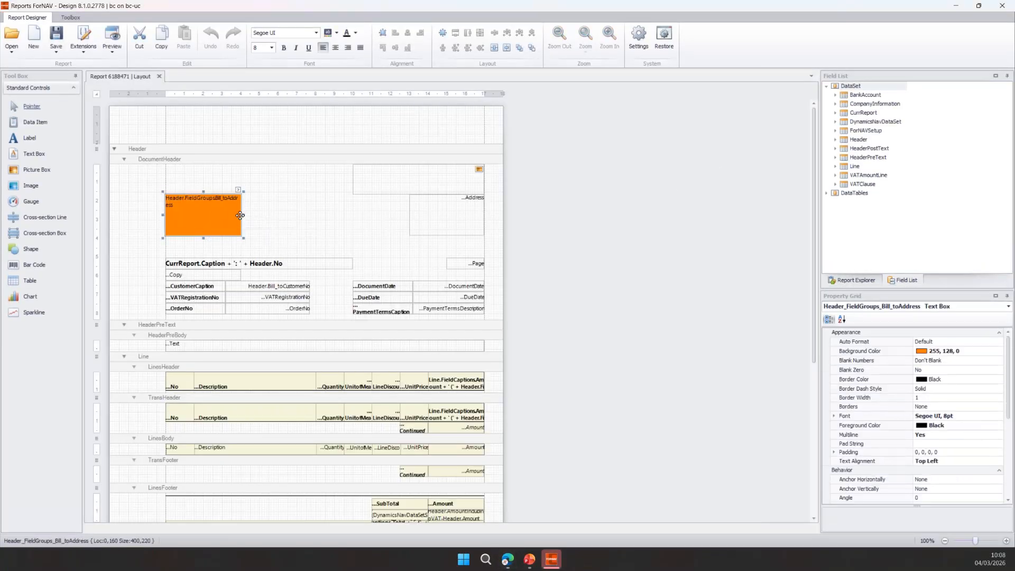
left_click(336, 33)
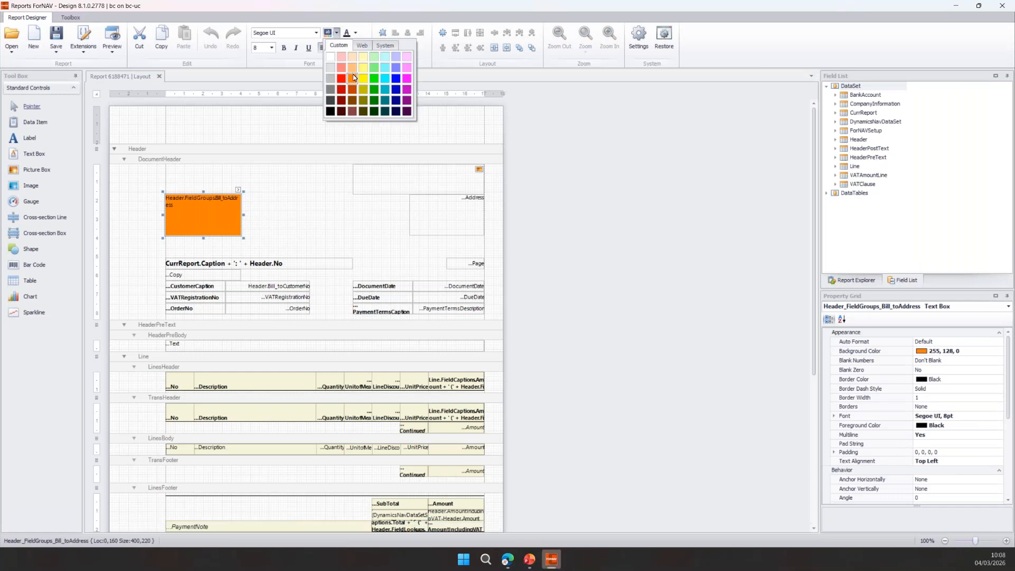
left_click(360, 81)
- Save the layout as a custom layout on the server and activate it, then close the designer
left_click(57, 54)
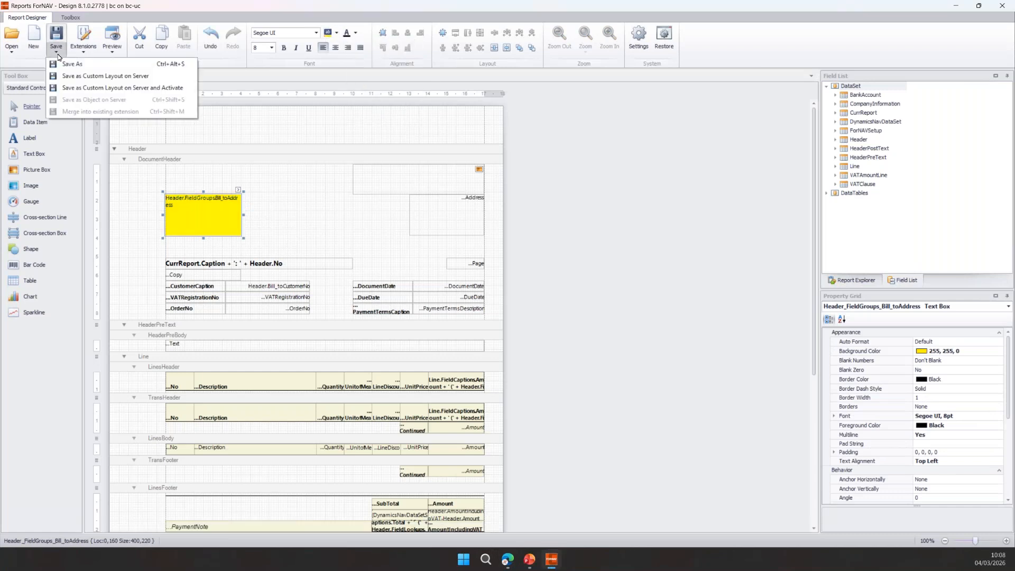
left_click(105, 88)
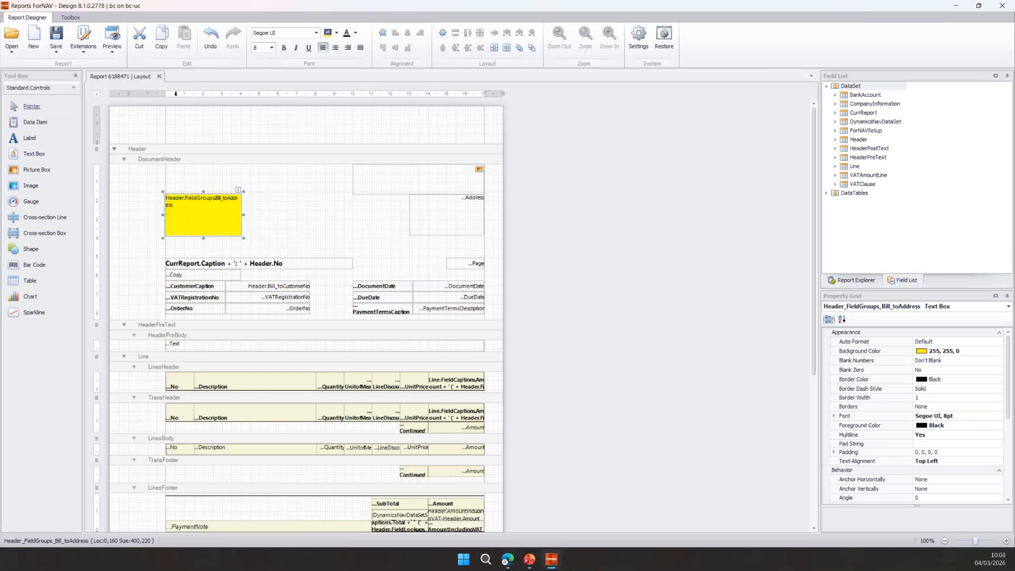
left_click(160, 76)
left_click(508, 559)
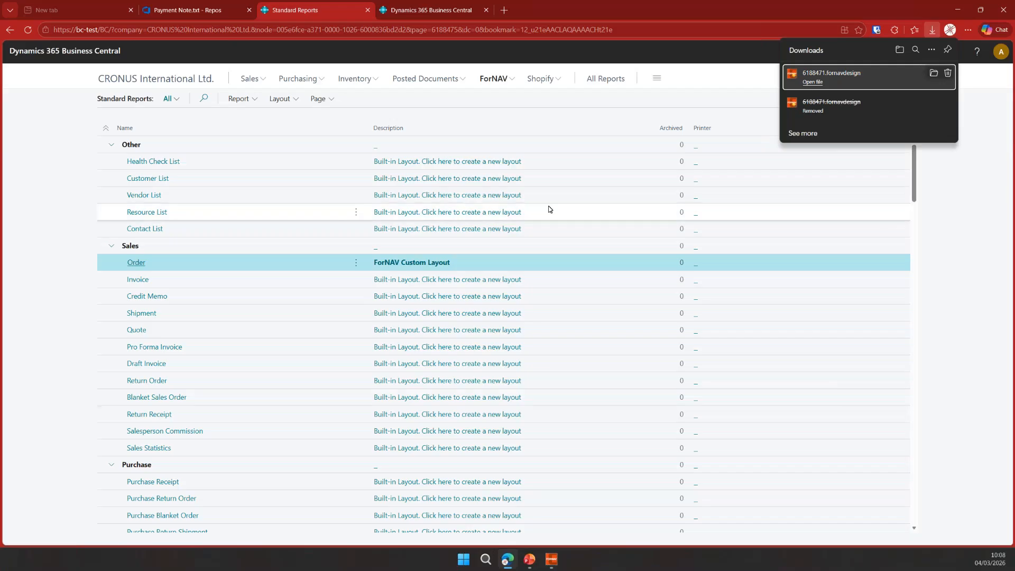
- Open the SLS INVOICE ENU email template and change its description to A mistake
left_click(495, 79)
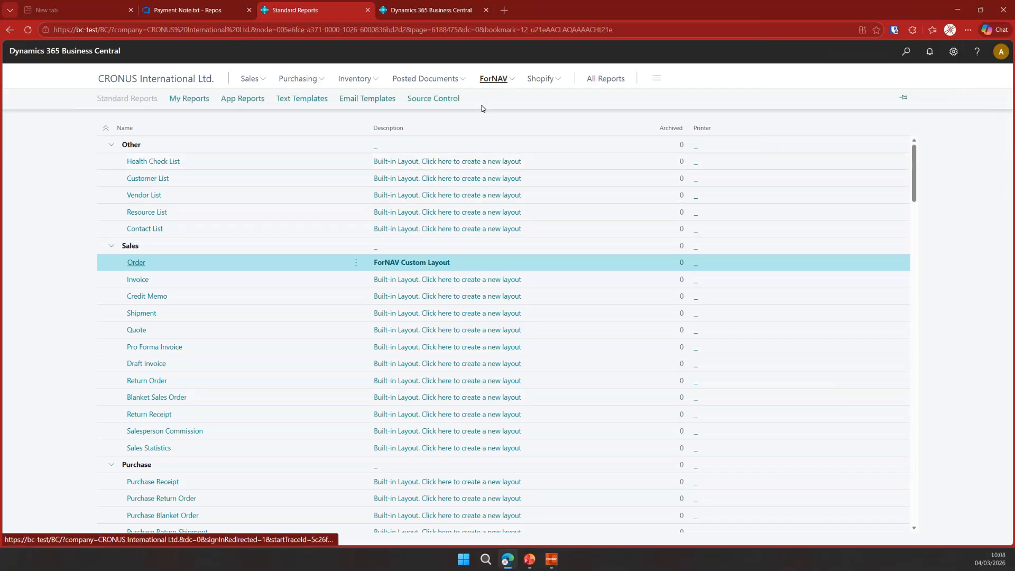
left_click(374, 104)
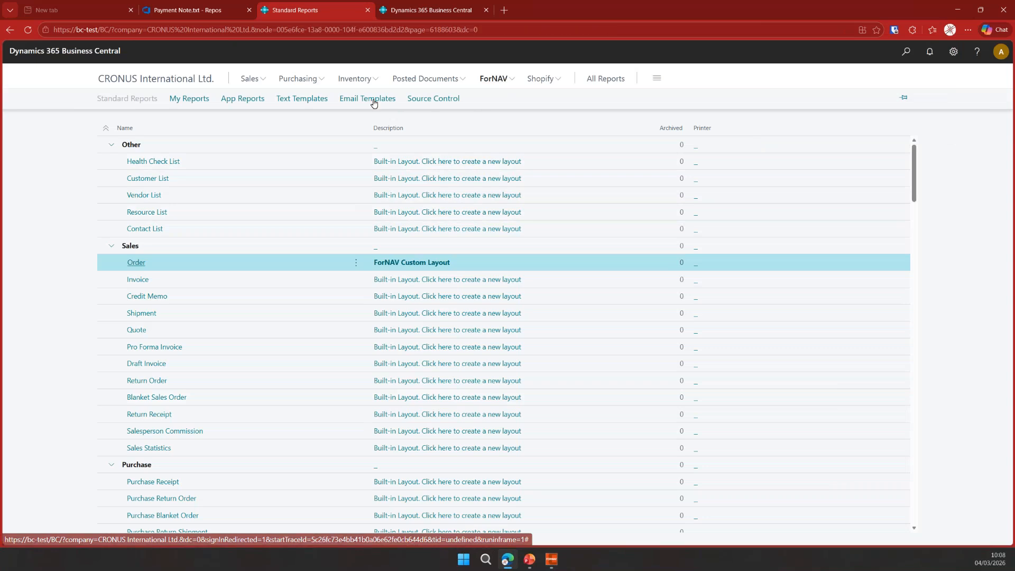
left_click(127, 148)
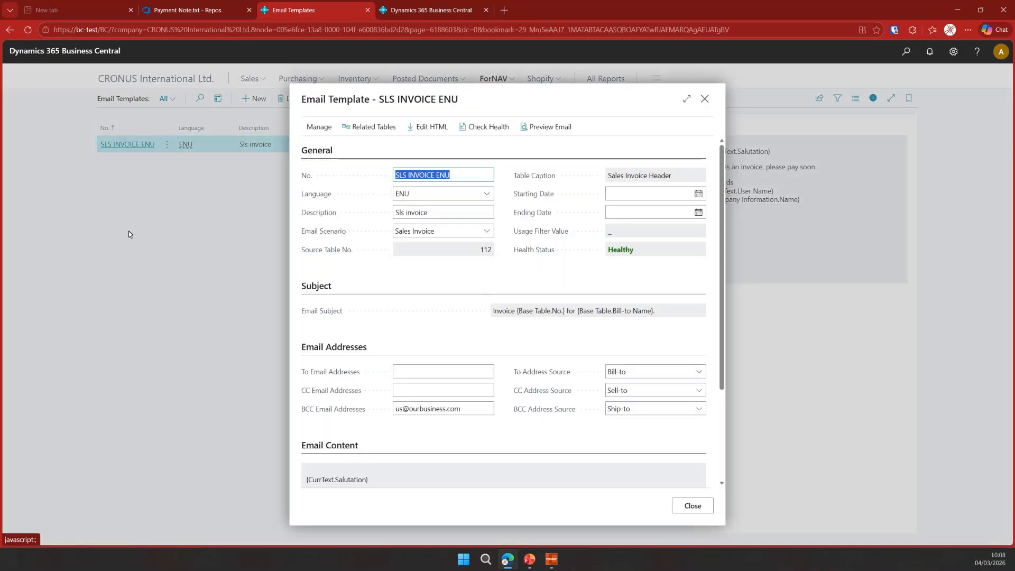
left_click(444, 211)
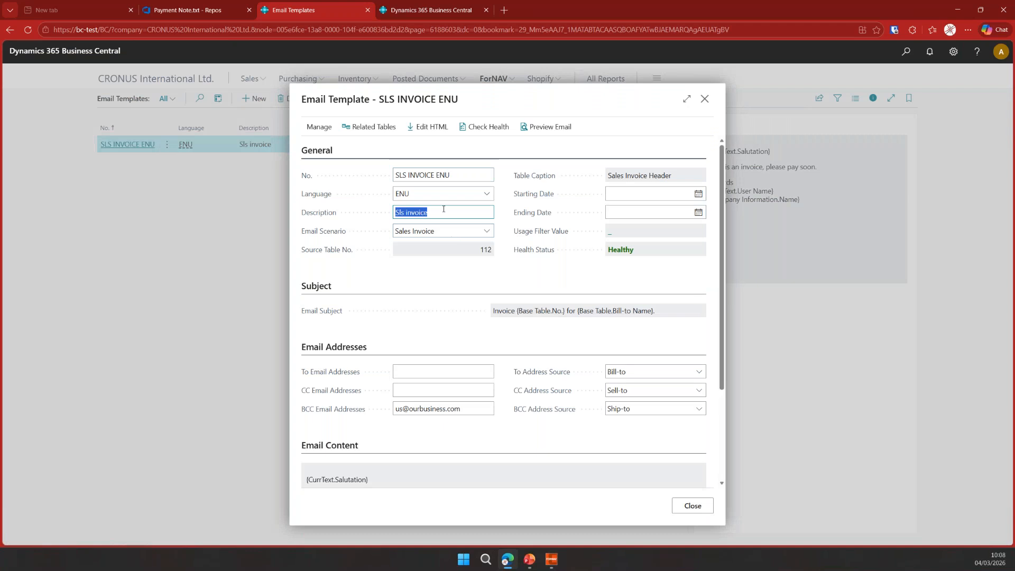
type("A mistake")
key("Tab")
key("Tab")
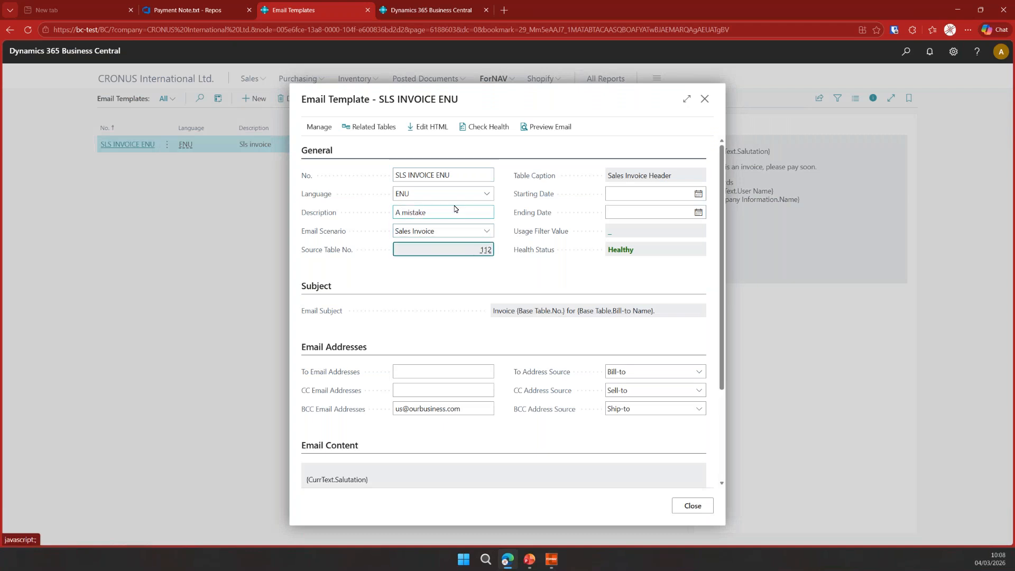
left_click(704, 511)
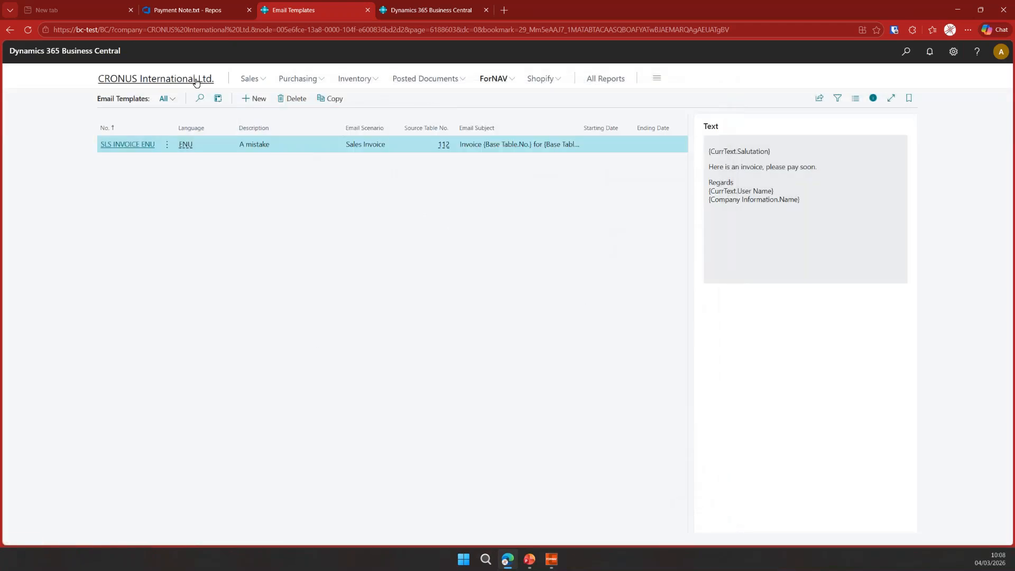
- Open Source Control and compare the FORNAV.json layout change against its origin
left_click(196, 81)
left_click(493, 78)
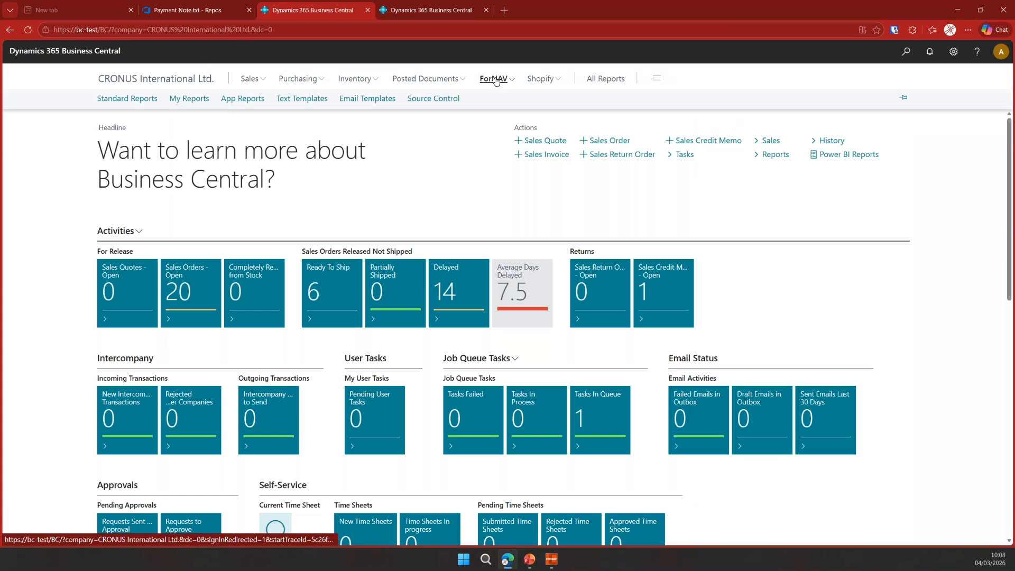
left_click(440, 99)
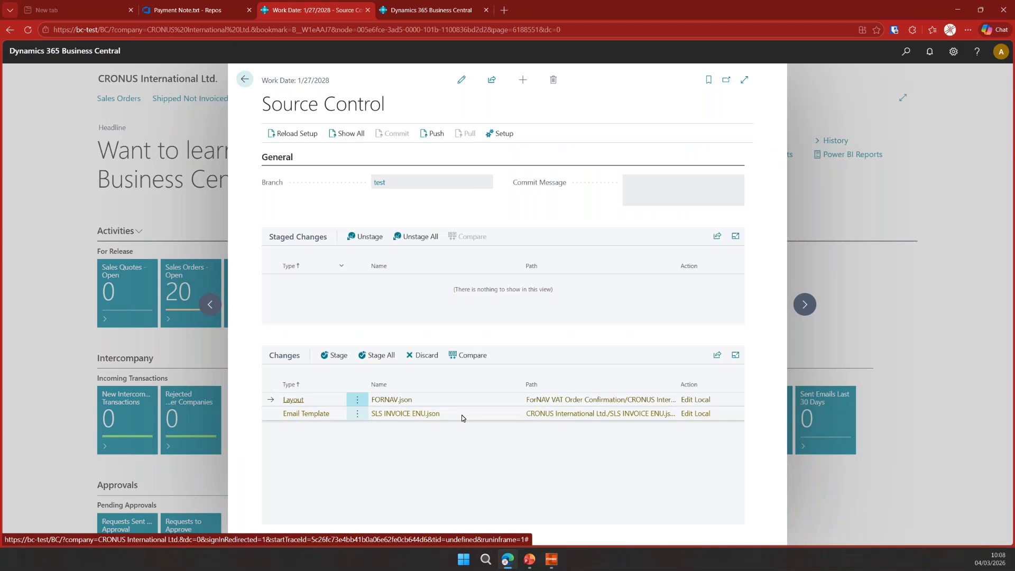
left_click(472, 355)
scroll(510, 301, "down", 10)
scroll(508, 298, "down", 10)
scroll(507, 297, "down", 10)
scroll(507, 298, "up", 3)
scroll(507, 297, "down", 1)
scroll(488, 432, "down", 5)
scroll(489, 439, "down", 10)
scroll(492, 446, "down", 8)
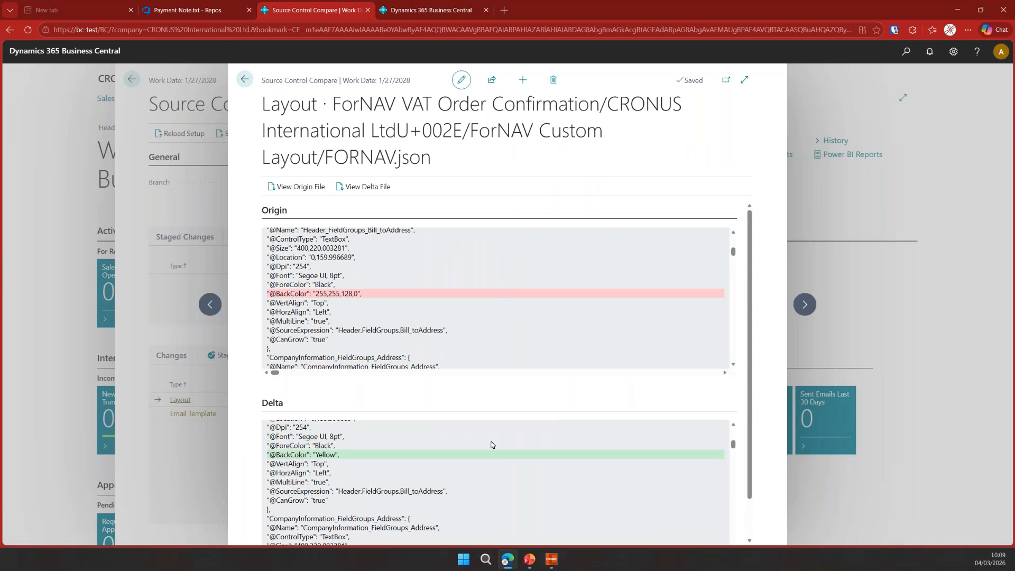
scroll(491, 446, "up", 1)
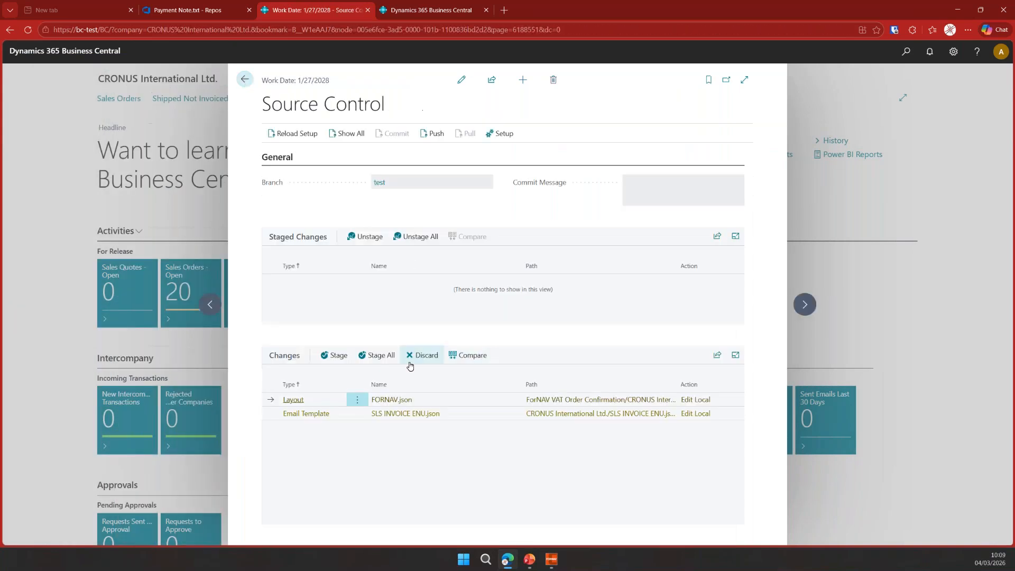
- Stage the FORNAV.json layout change and commit it with the message change address backgournd
left_click(336, 355)
left_click(668, 179)
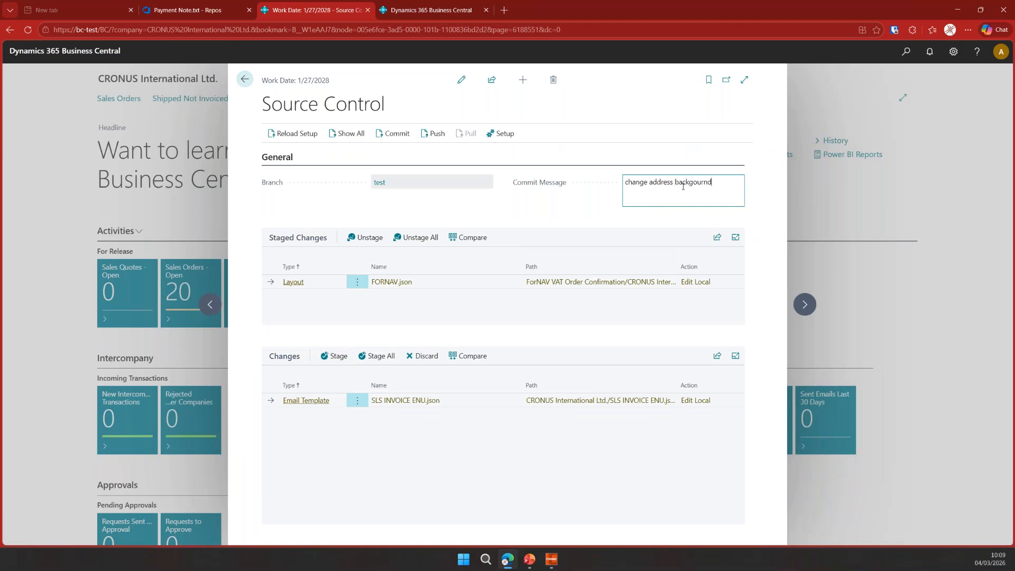
left_click(393, 134)
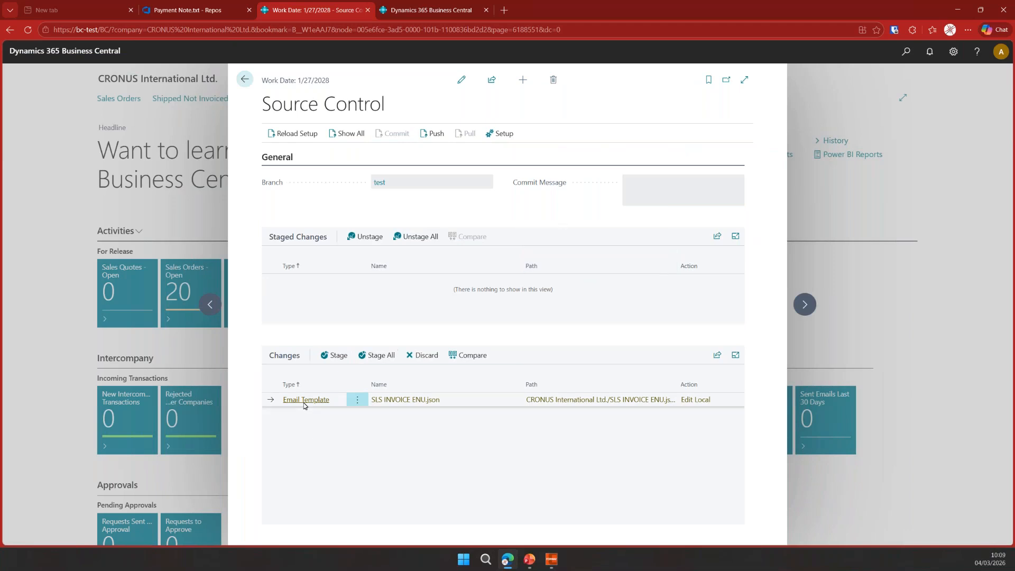
- Compare the SLS INVOICE ENU.json email template change with its origin, then discard that change
left_click(471, 355)
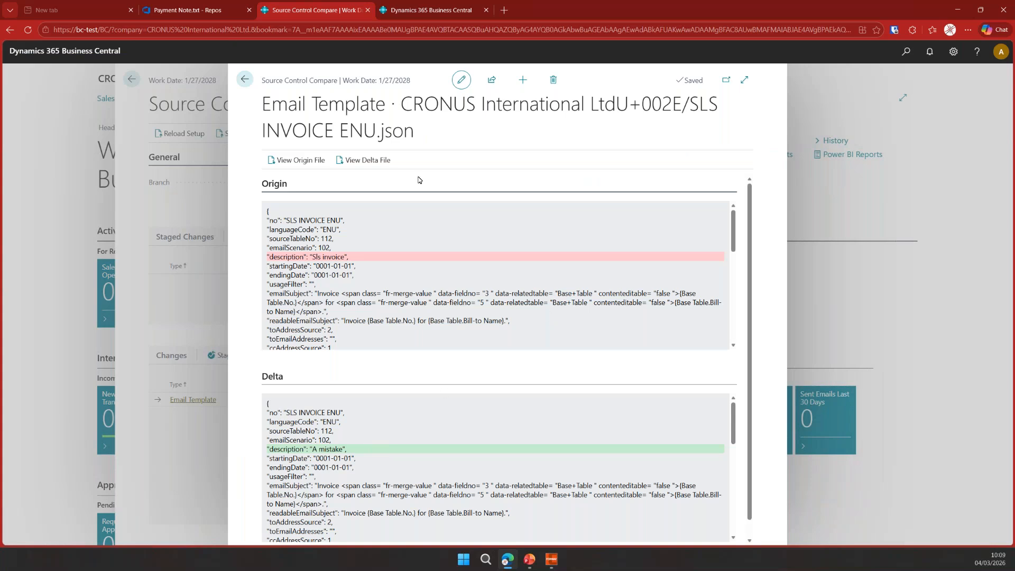
left_click(242, 79)
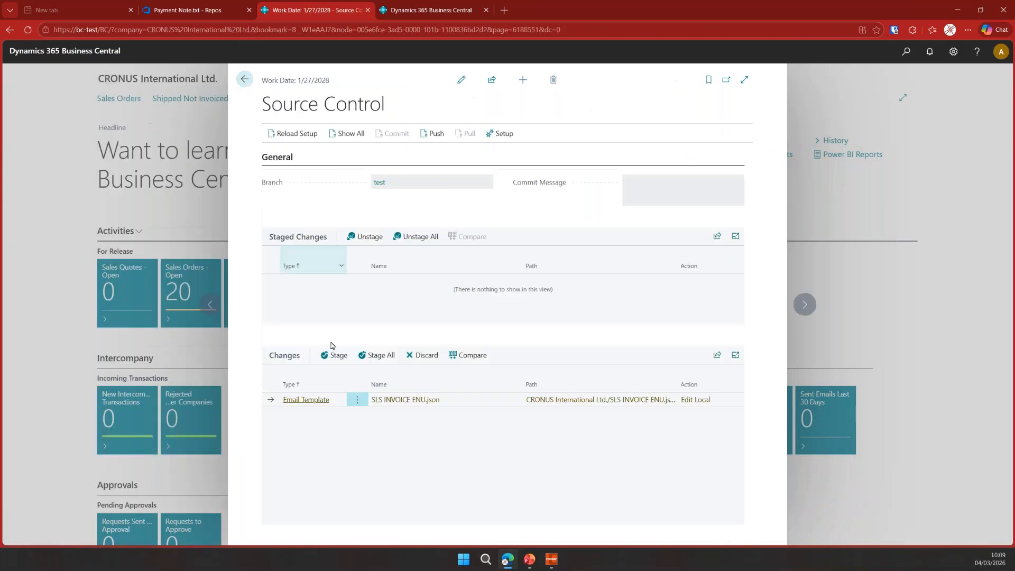
left_click(423, 356)
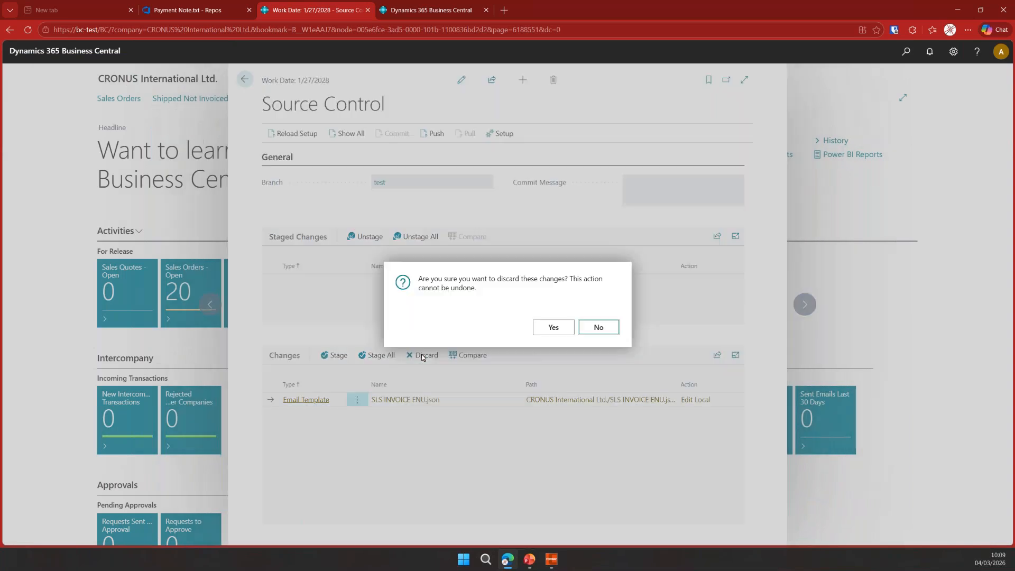
left_click(551, 328)
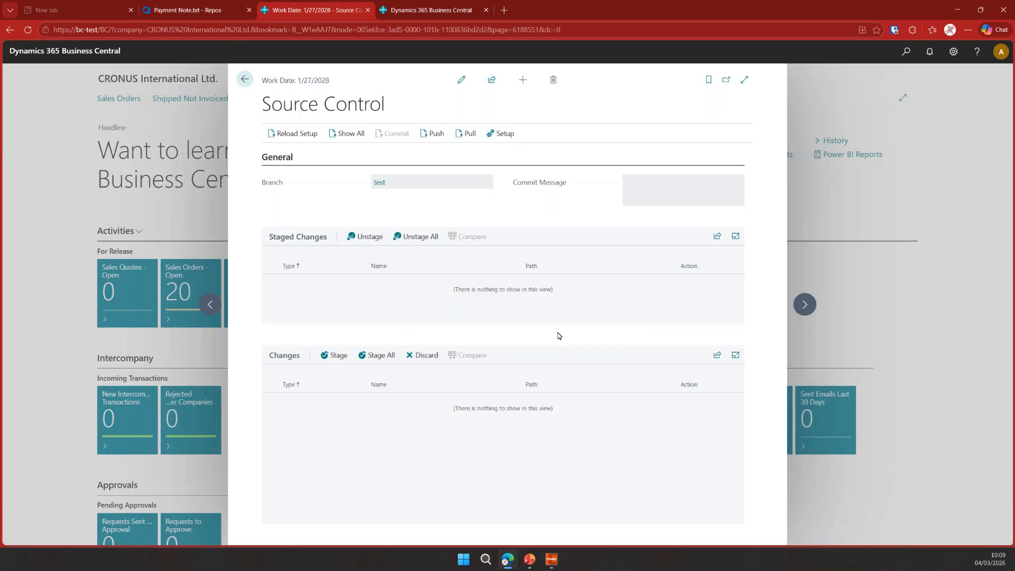
- Close Source Control and open the email templates list to check the SLS INVOICE ENU description
left_click(245, 80)
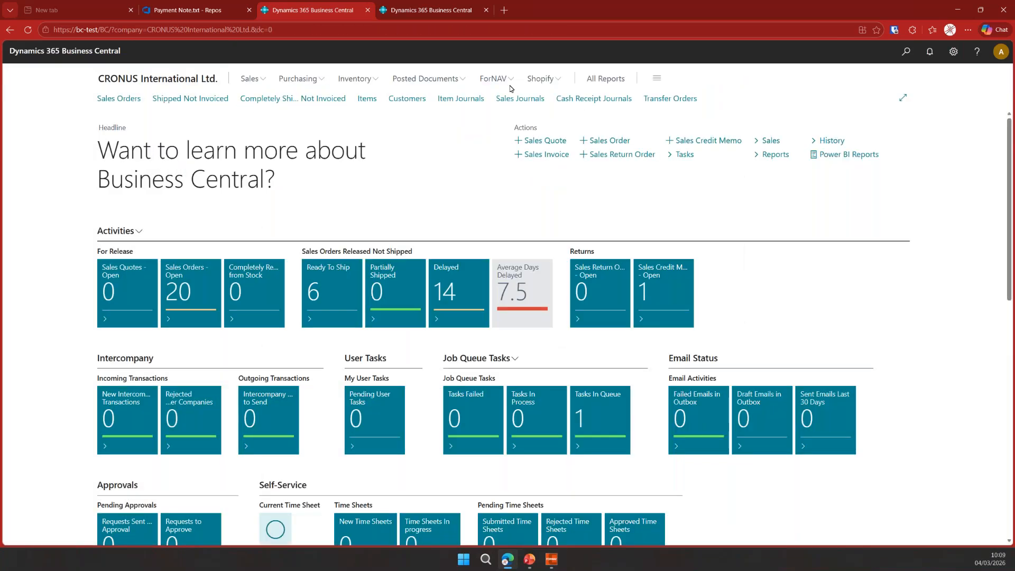
left_click(504, 80)
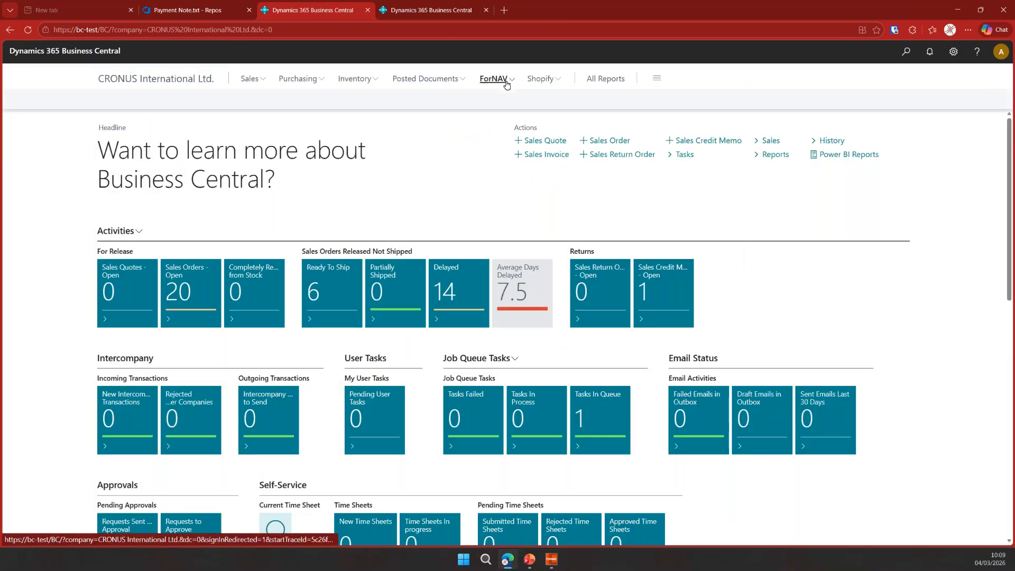
left_click(368, 99)
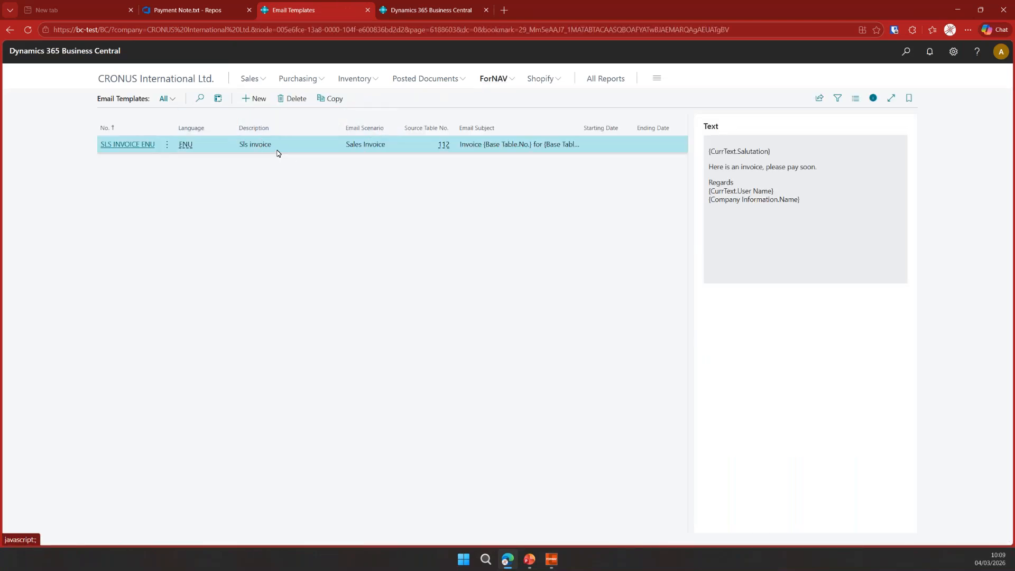
- Open Source Control again and push the committed changes to the test branch
left_click(491, 79)
left_click(452, 98)
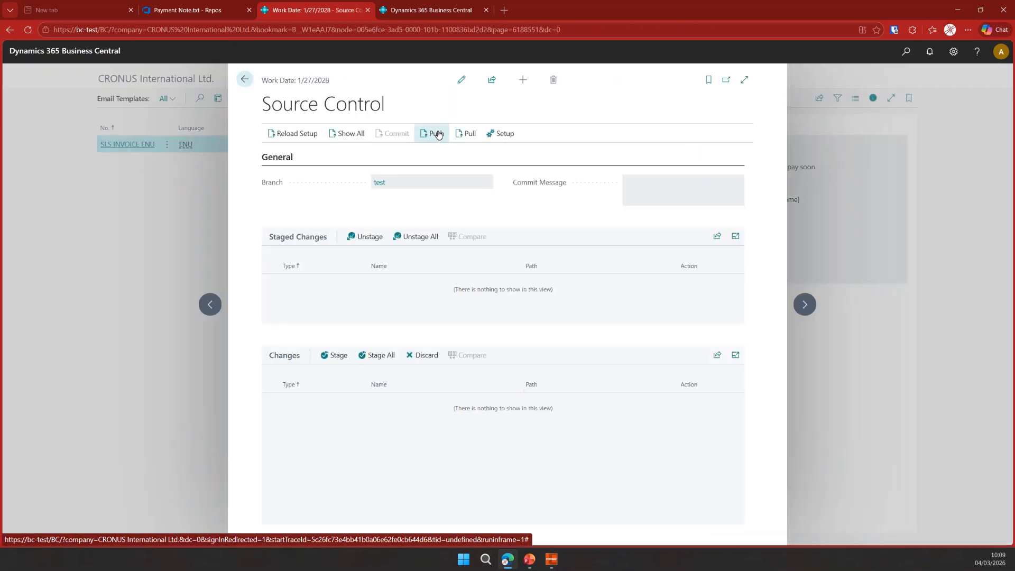
left_click(439, 134)
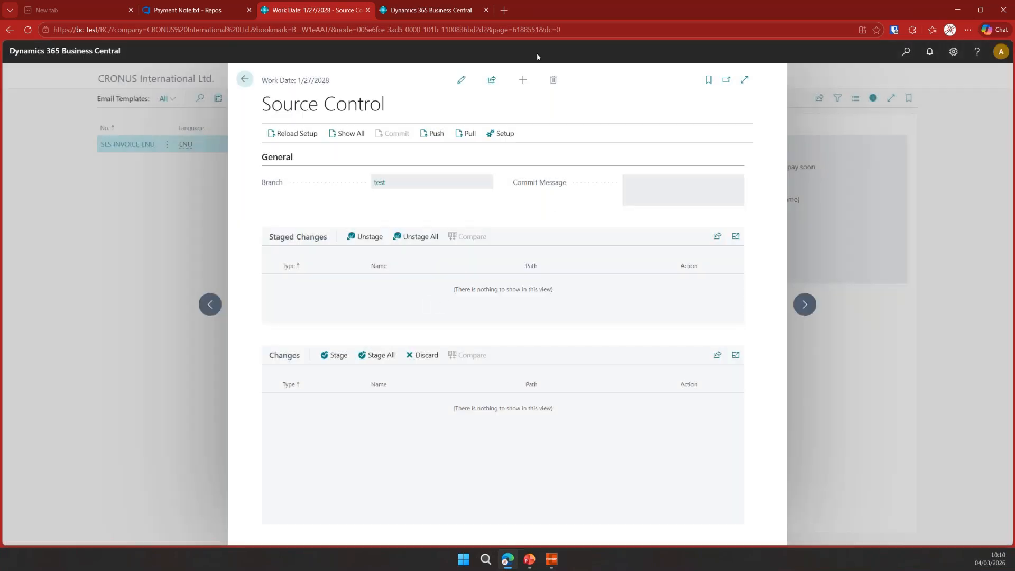
- Refresh the FORNAV.json file in the Azure DevOps repo and search it for yell to inspect the background colour
left_click(425, 10)
left_click(340, 12)
left_click(185, 11)
left_click(242, 254)
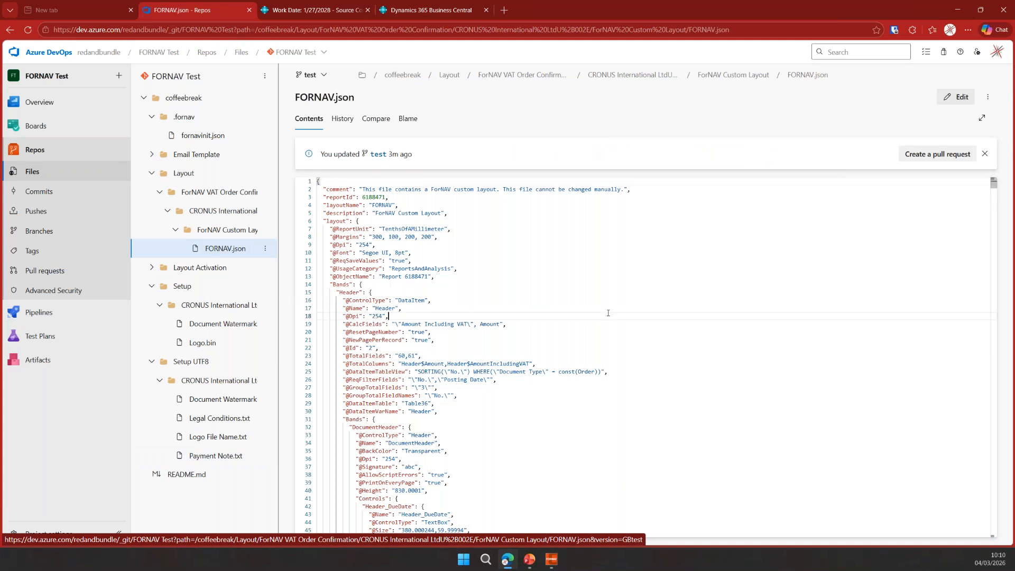
key("F5")
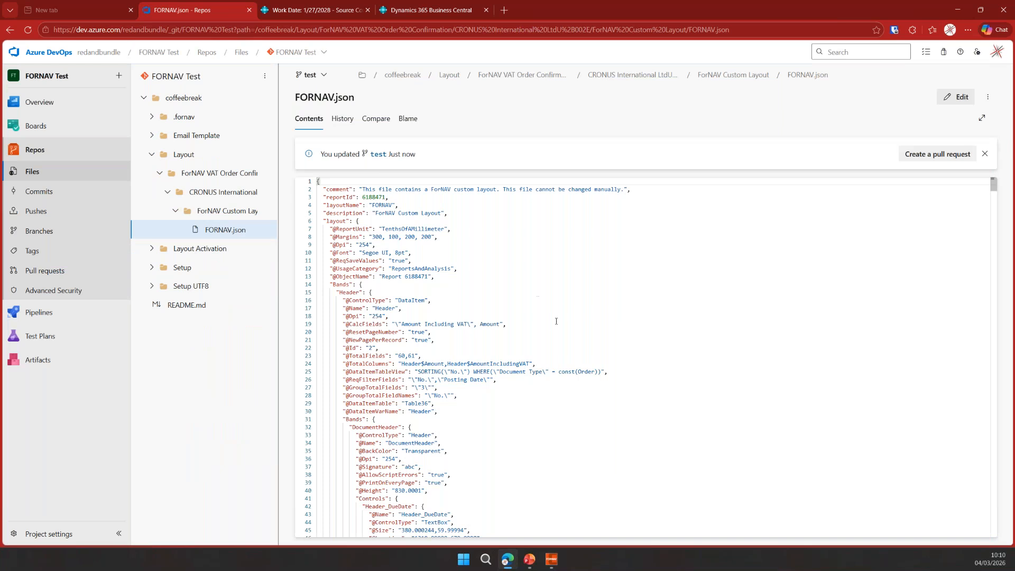
key("ctrl+f")
type("yell")
left_click(445, 377)
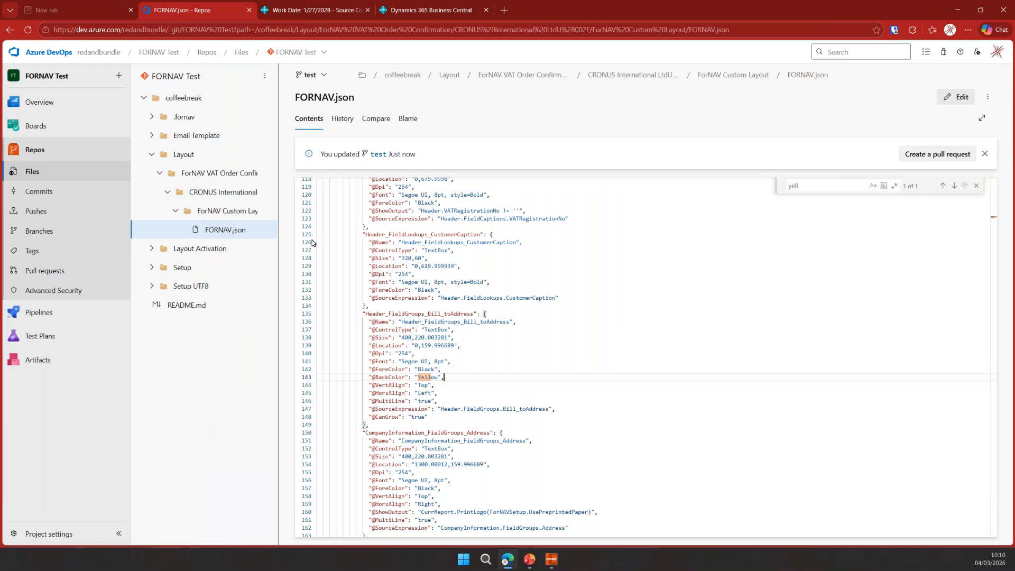
- Edit Payment Note.txt under Setup UTF8 in the repo to read Cough up and commit it to the test branch
left_click(196, 286)
left_click(159, 305)
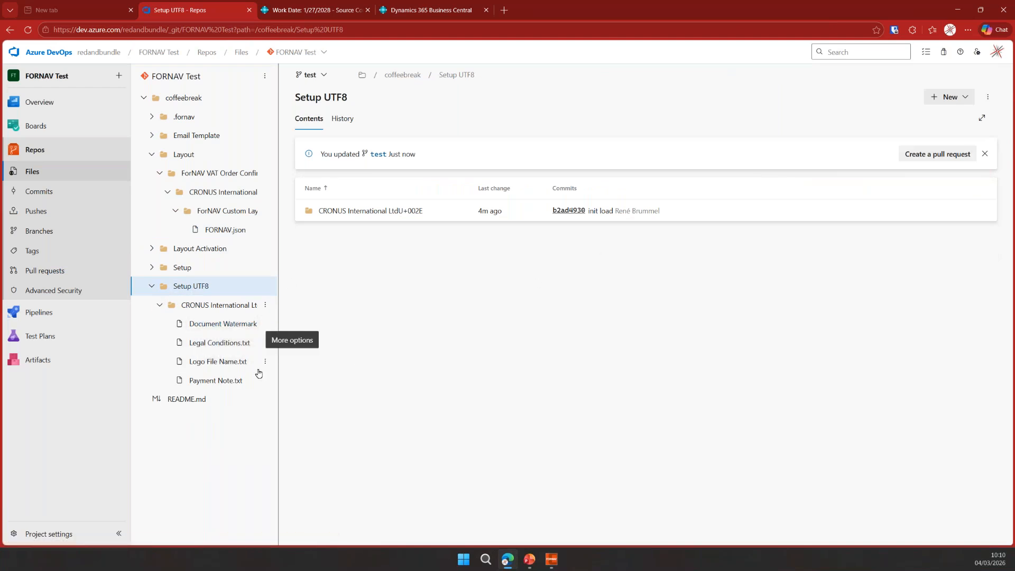
left_click(219, 380)
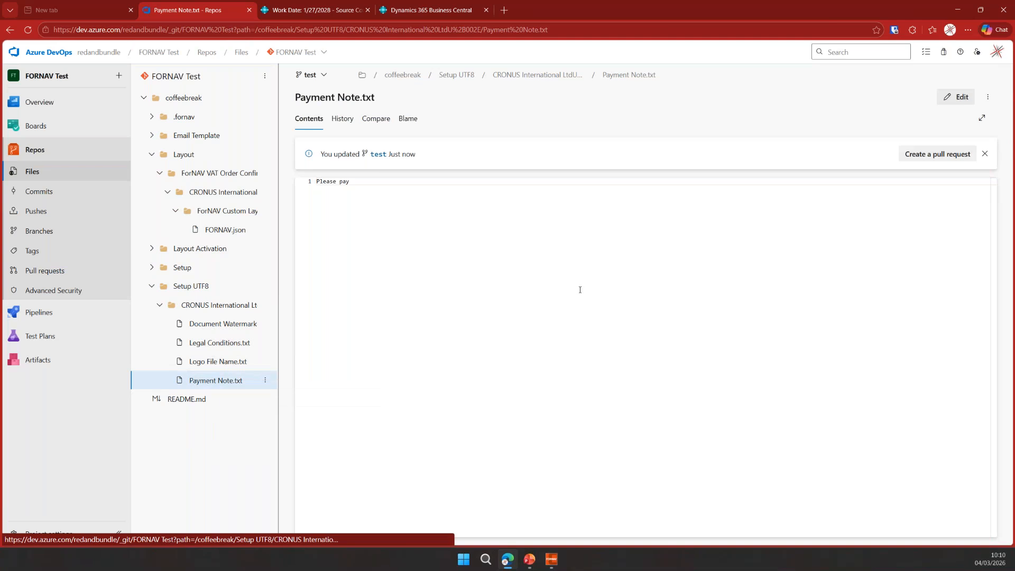
left_click(957, 97)
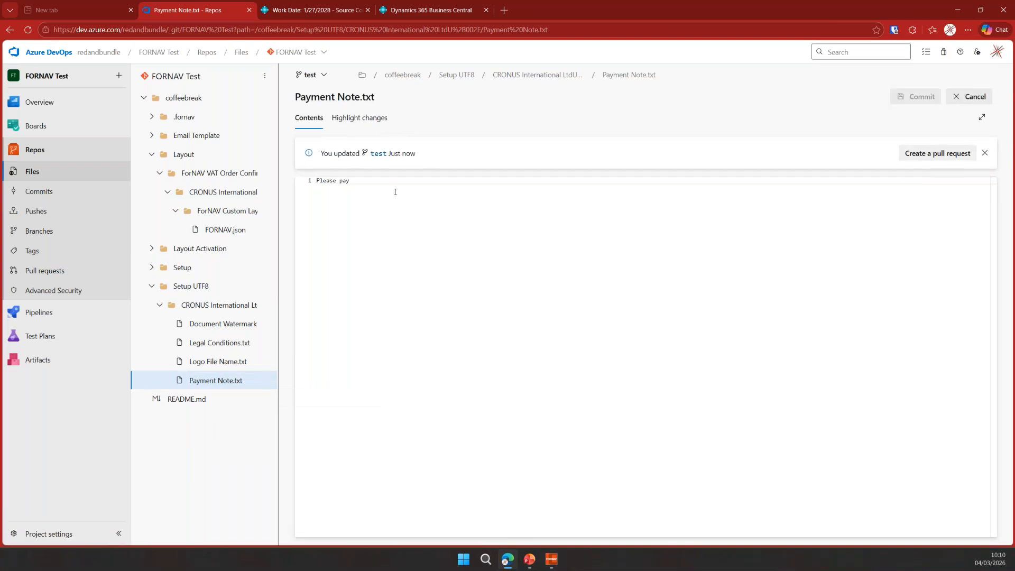
key("ctrl+a")
key("BackSpace")
type("Cou")
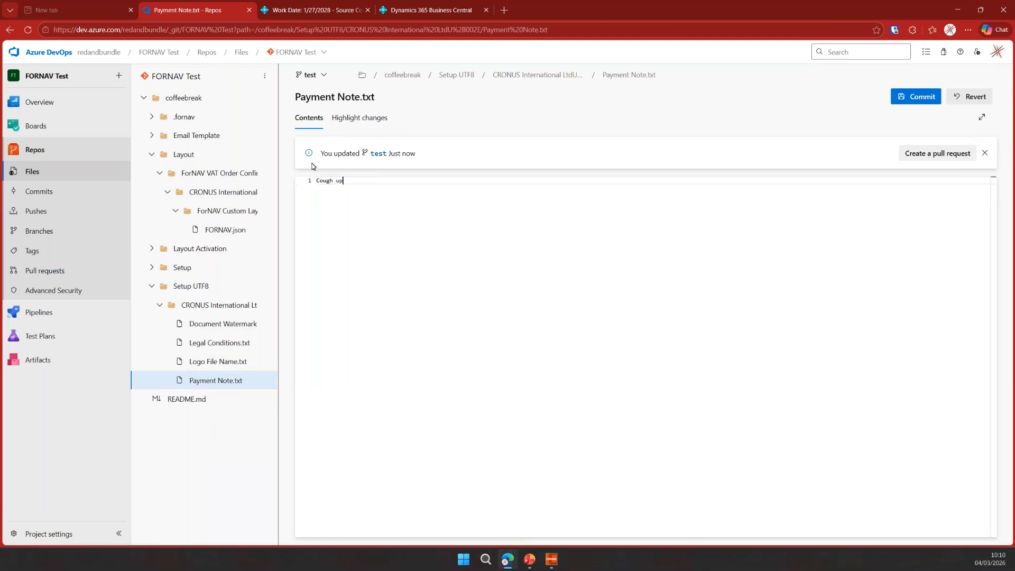
left_click(922, 97)
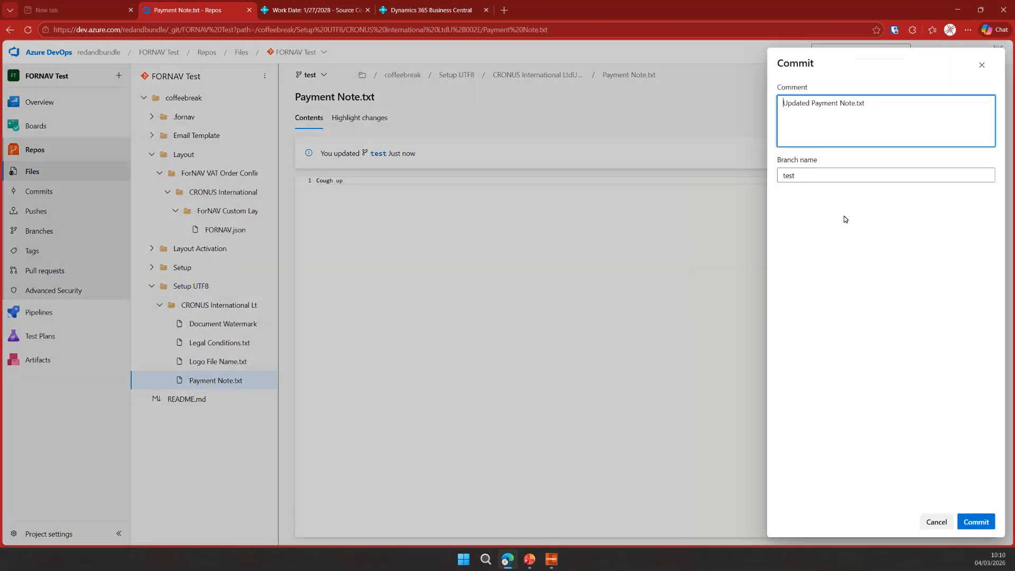
left_click(973, 522)
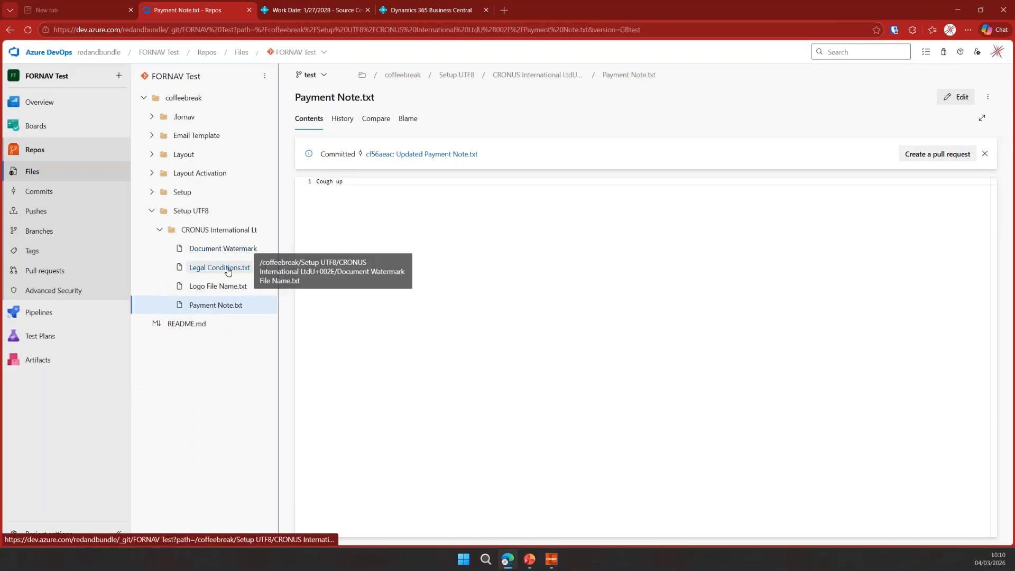
- Edit Legal Conditions.txt in the repo to read Or else! and commit it to the test branch
left_click(226, 268)
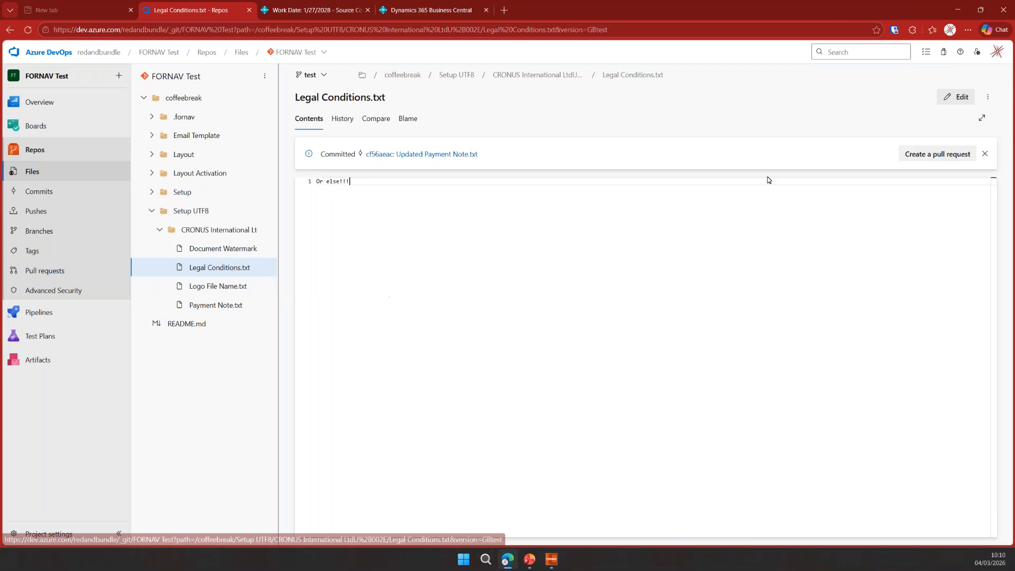
left_click(956, 96)
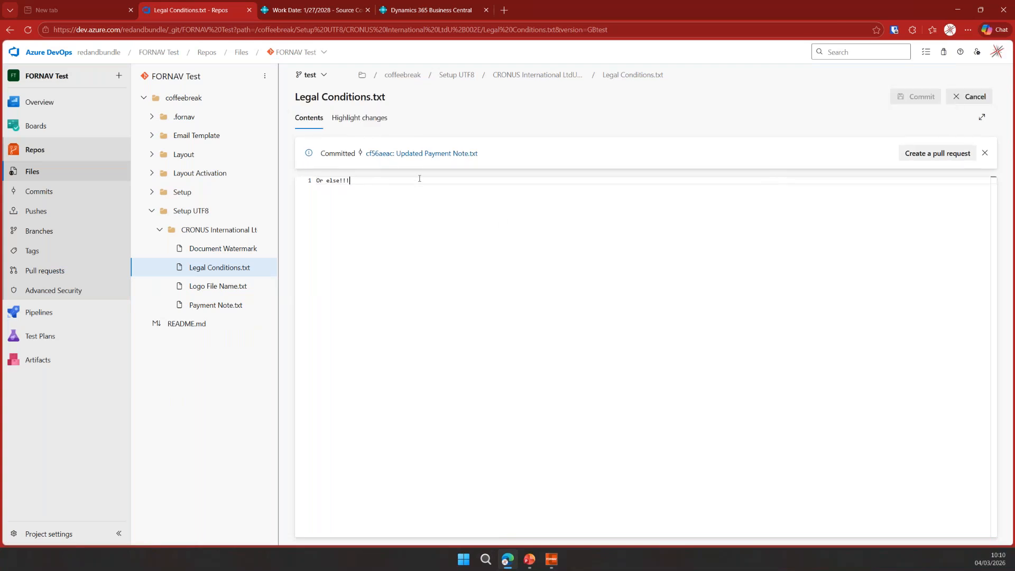
key("BackSpace")
key("BackSpace")
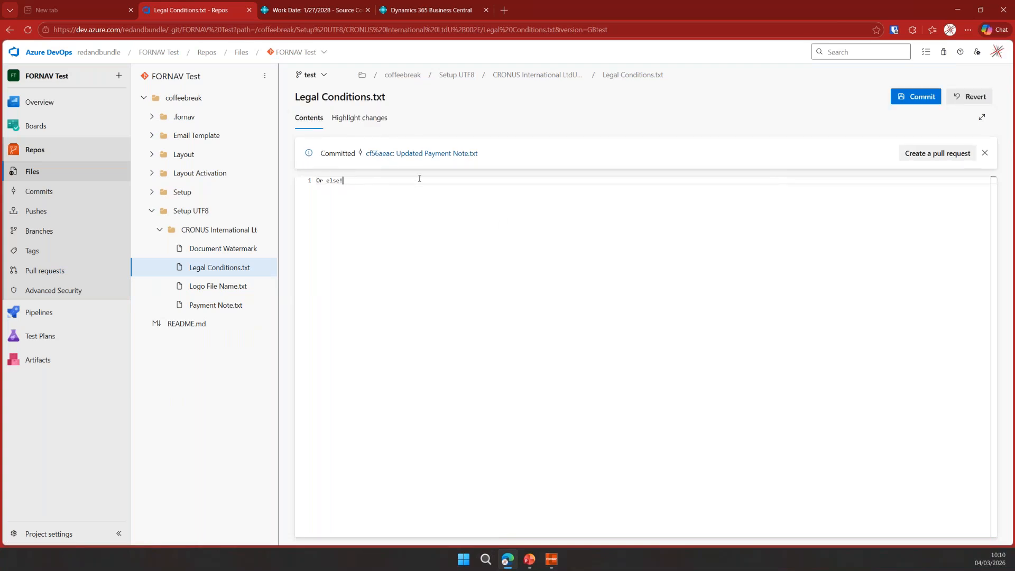
left_click(925, 100)
left_click(987, 525)
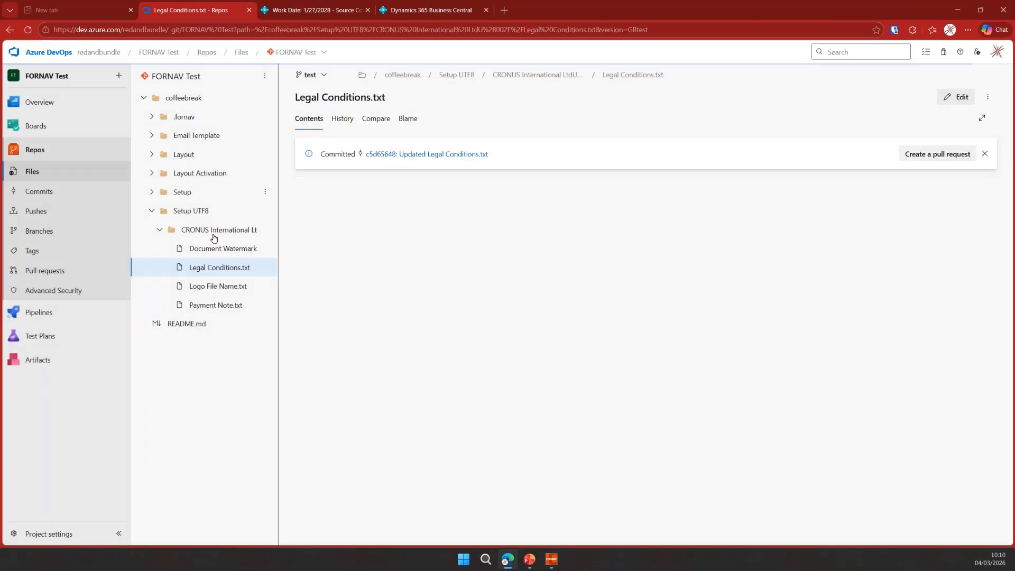
- Pull the remote changes into Source Control and compare the Legal Conditions.txt change with its origin
left_click(325, 11)
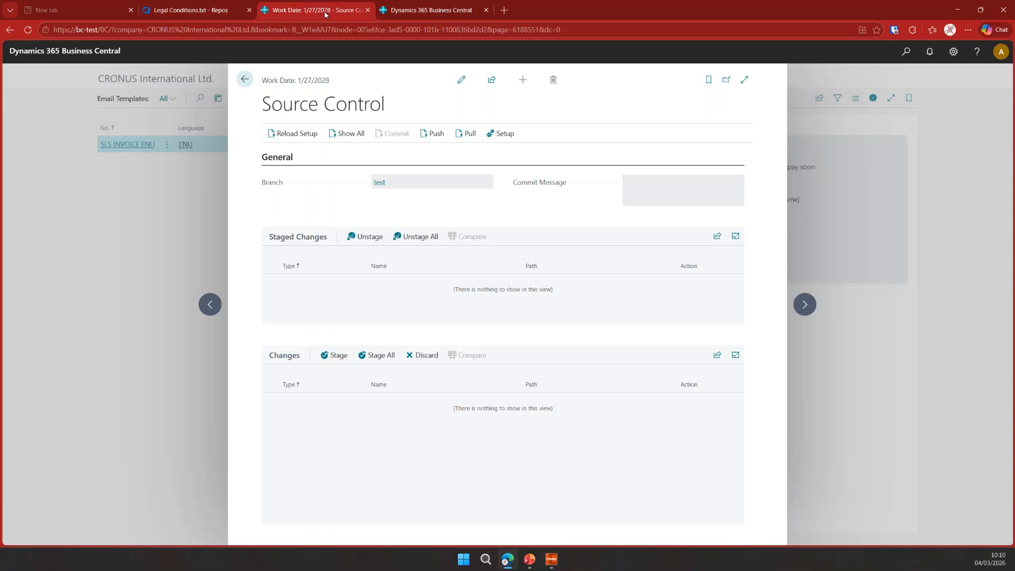
left_click(465, 135)
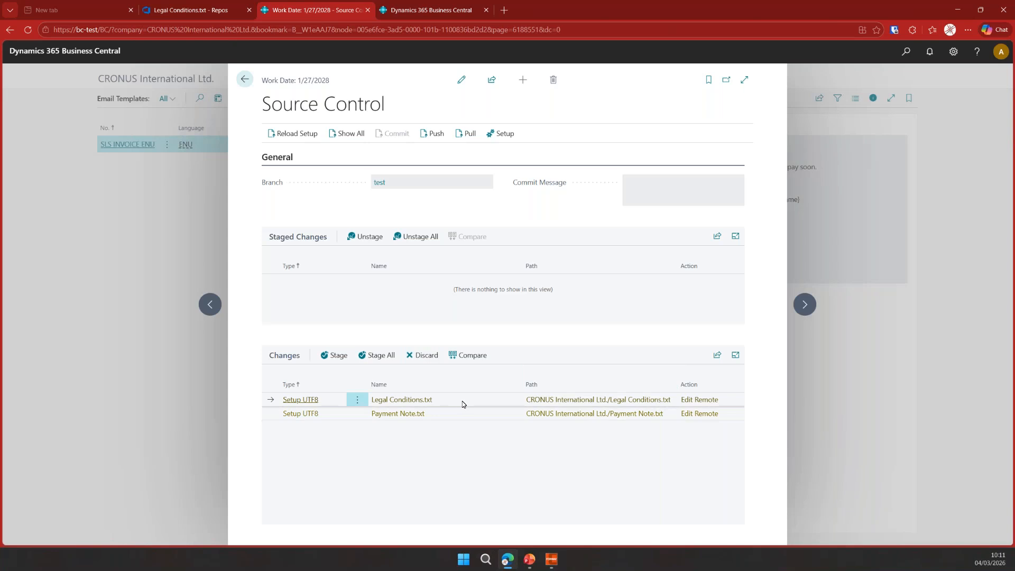
left_click(474, 355)
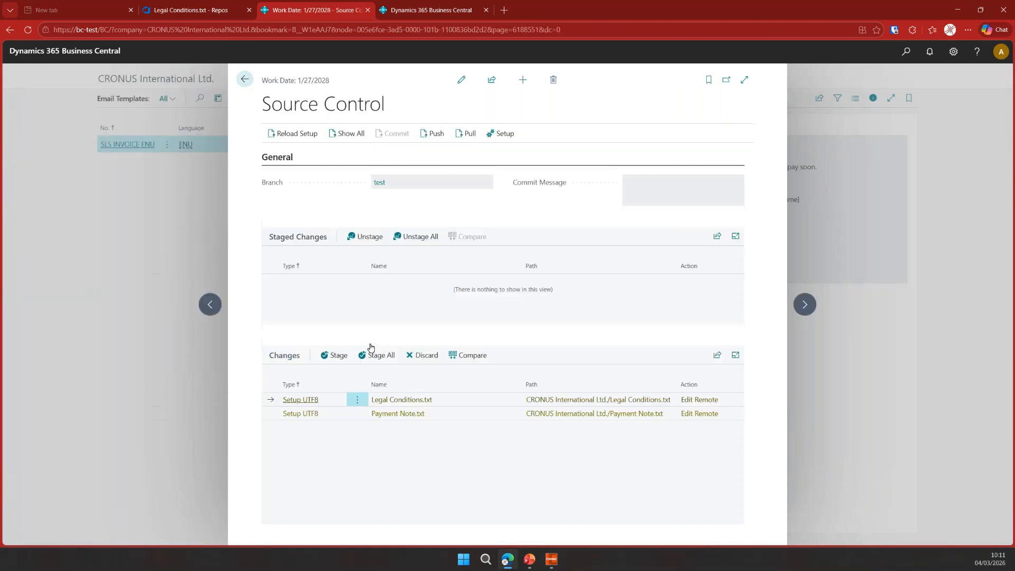
left_click(244, 80)
- Stage the Legal Conditions.txt change and commit it with the message change legal conditions from remo
left_click(338, 355)
left_click(646, 188)
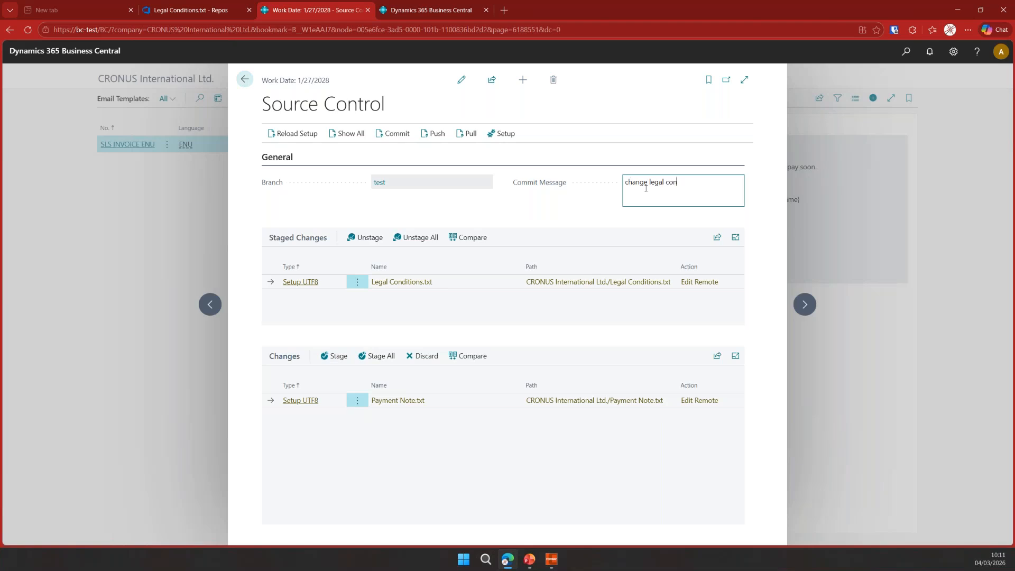
type("change legal conditions from remo")
left_click(400, 136)
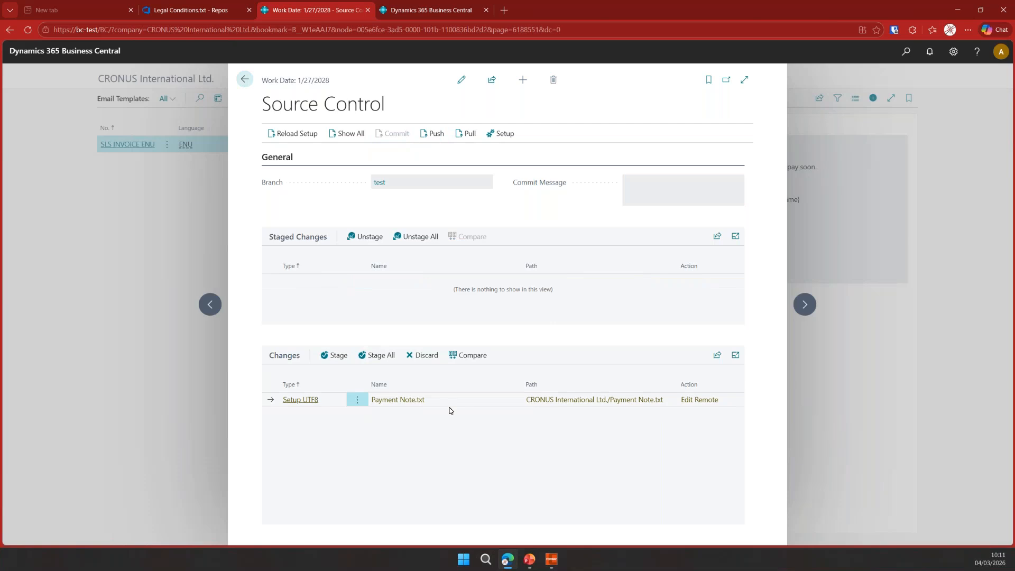
- Compare the Payment Note.txt remote change with its origin, then discard that change
left_click(472, 355)
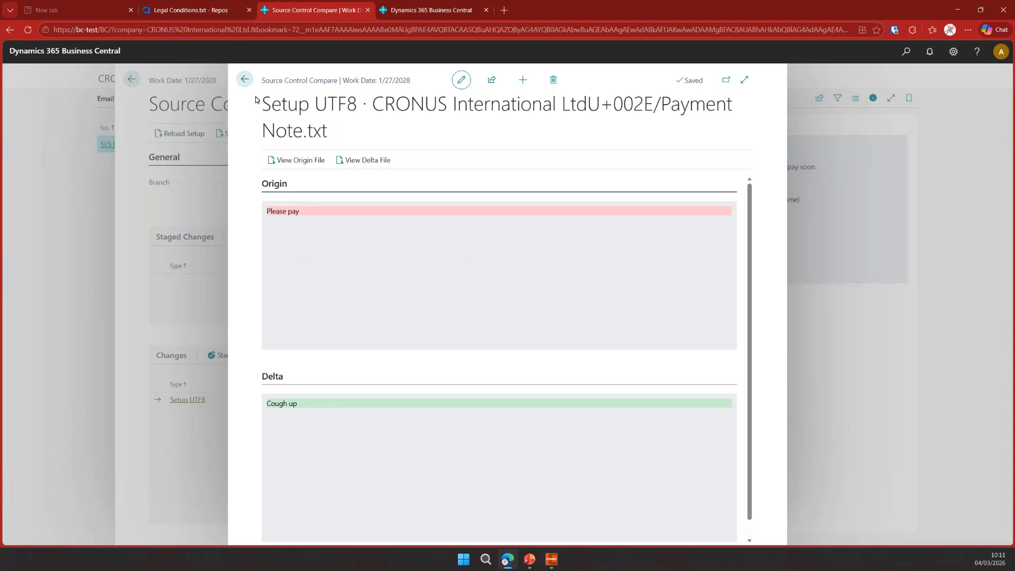
left_click(245, 80)
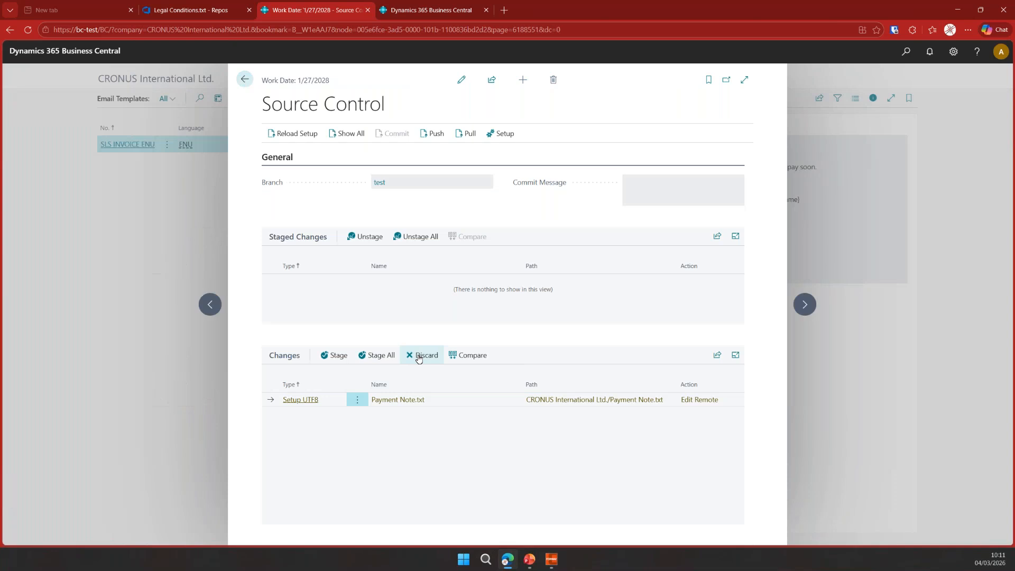
left_click(420, 357)
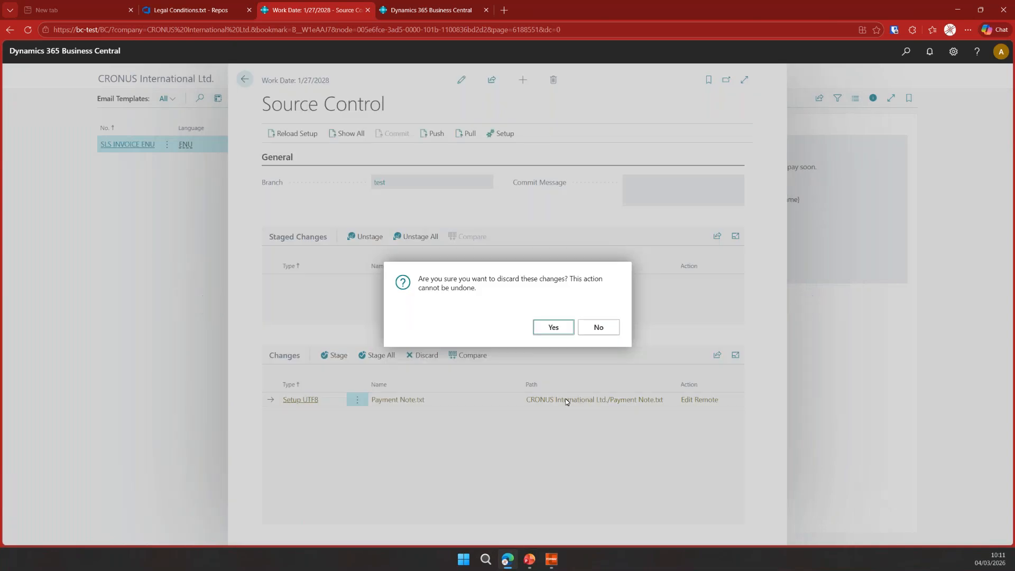
key("Return")
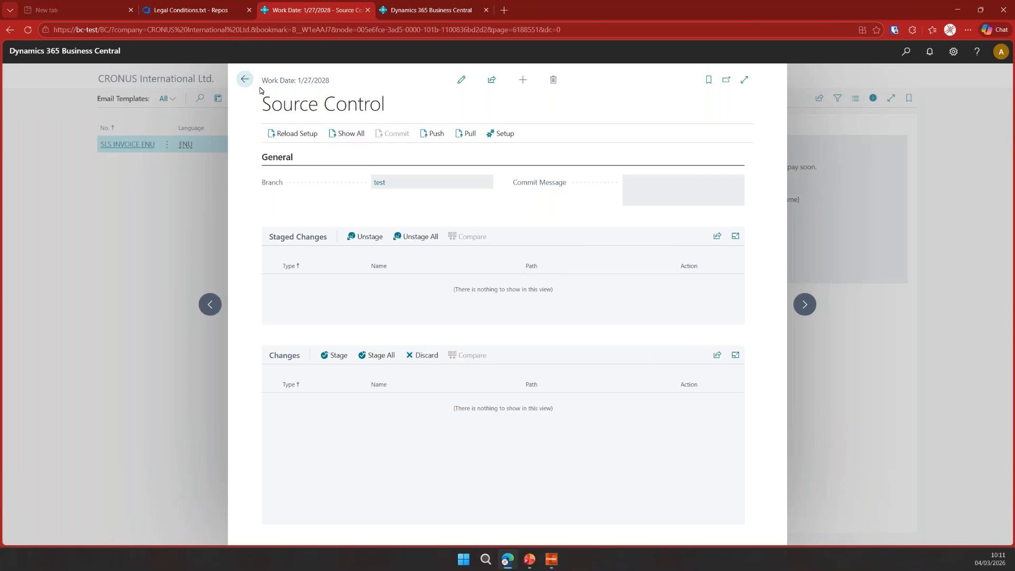
- Refresh the repo and open Payment Note.txt to check its contents
left_click(199, 16)
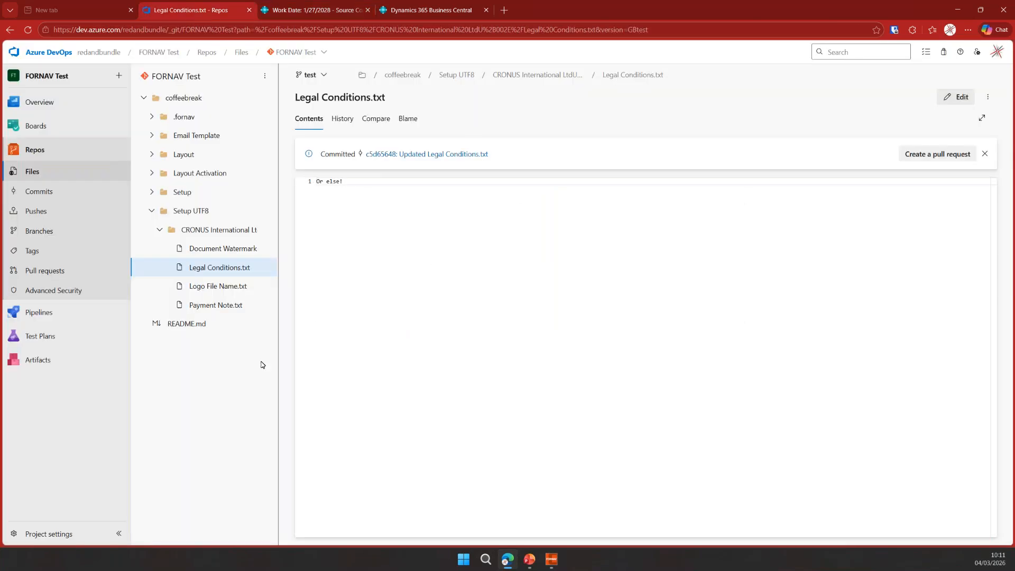
key("F5")
left_click(224, 305)
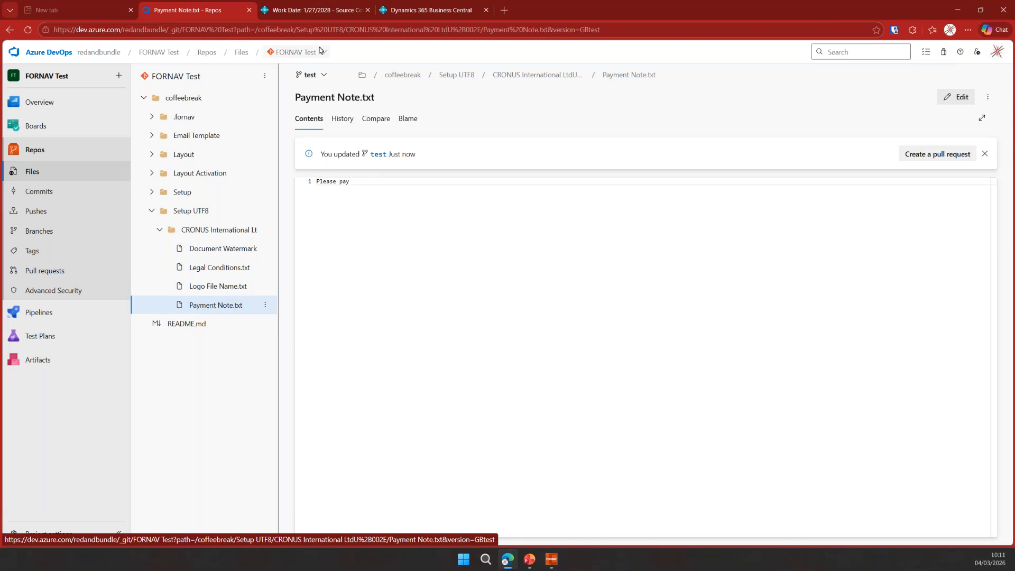
- Show all ForNAV source control entries and open their history view
left_click(317, 10)
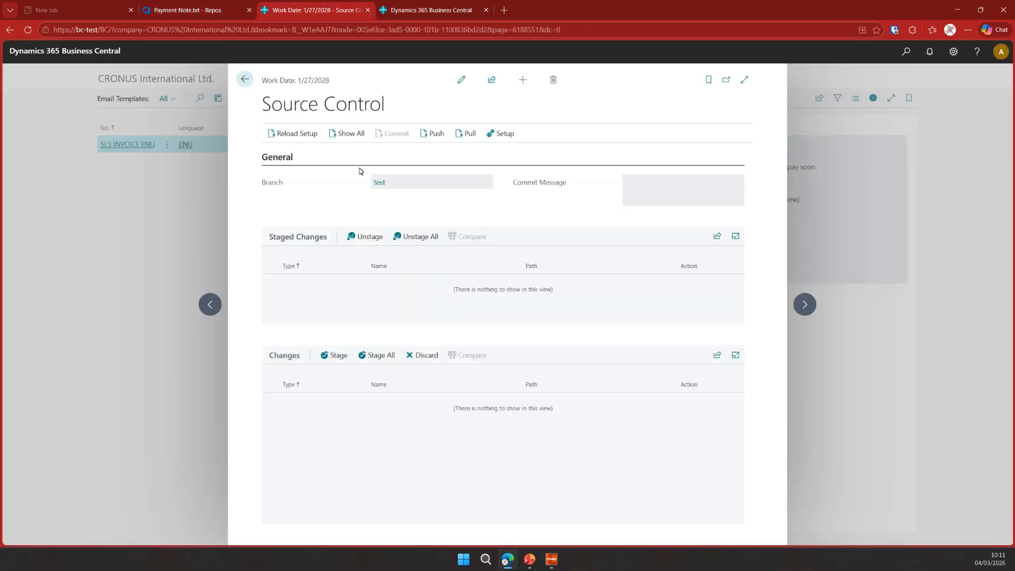
left_click(346, 134)
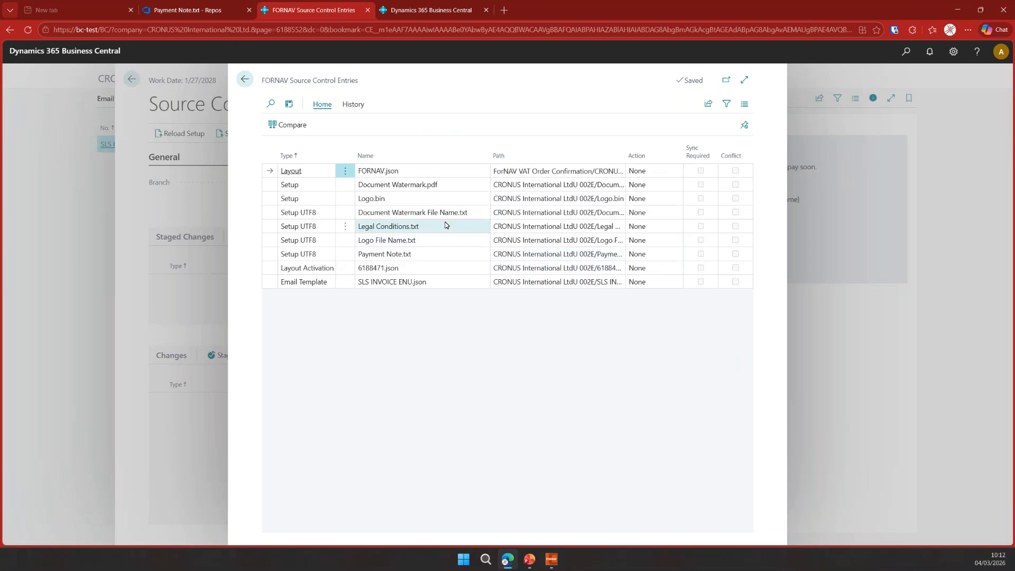
left_click(353, 104)
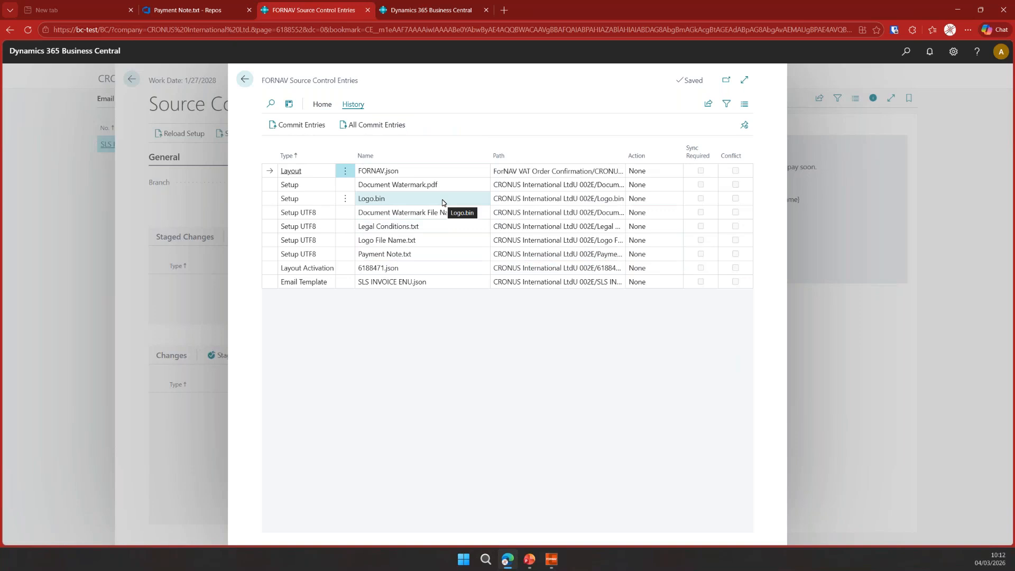
- Open all commit entries for the Legal Conditions.txt entry, then close the source control pages
left_click(441, 231)
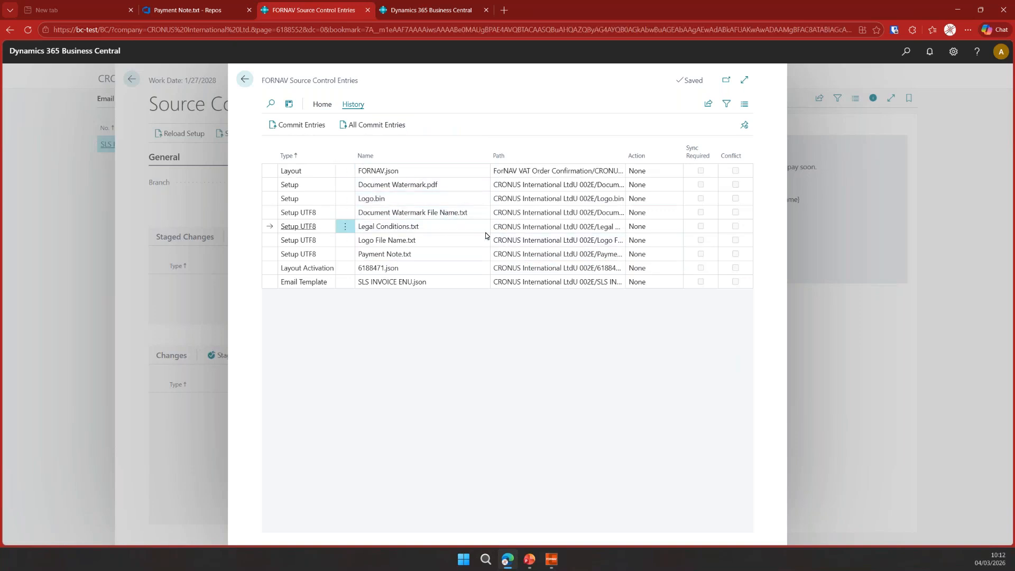
left_click(386, 127)
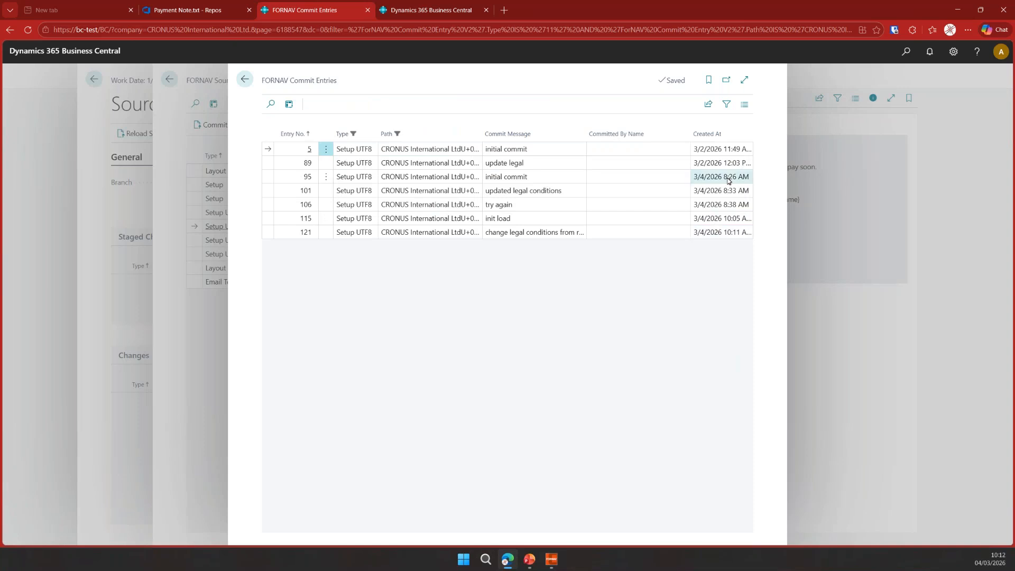
left_click(243, 80)
left_click(244, 79)
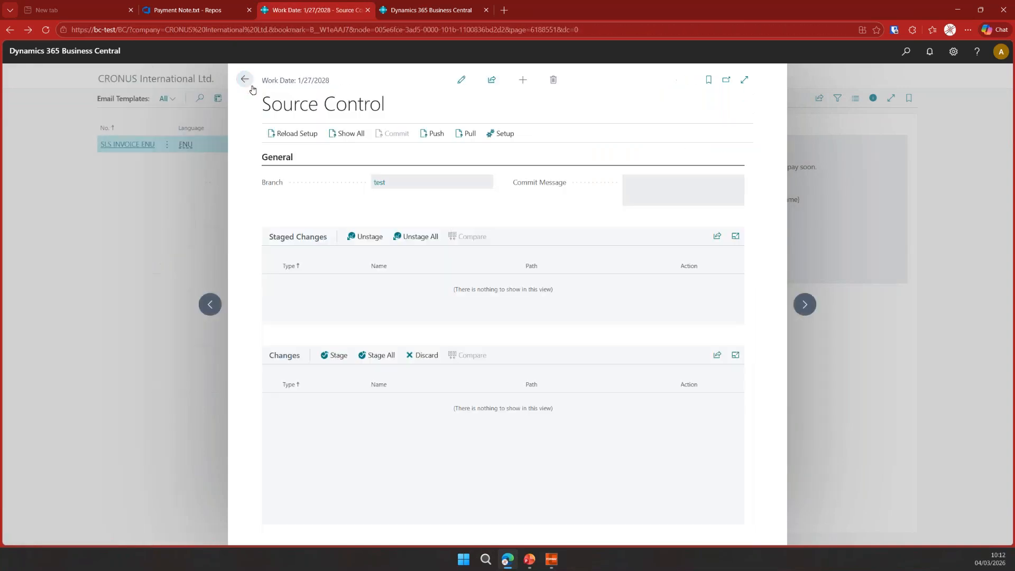
left_click(246, 81)
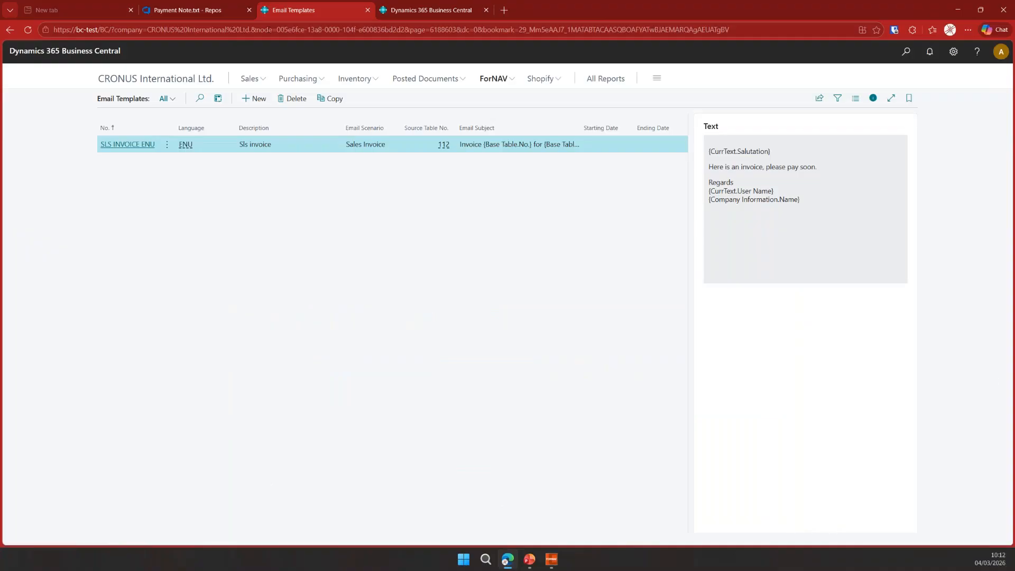
- In Azure DevOps, create a pull request from test into main titled coffeebreak
left_click(205, 10)
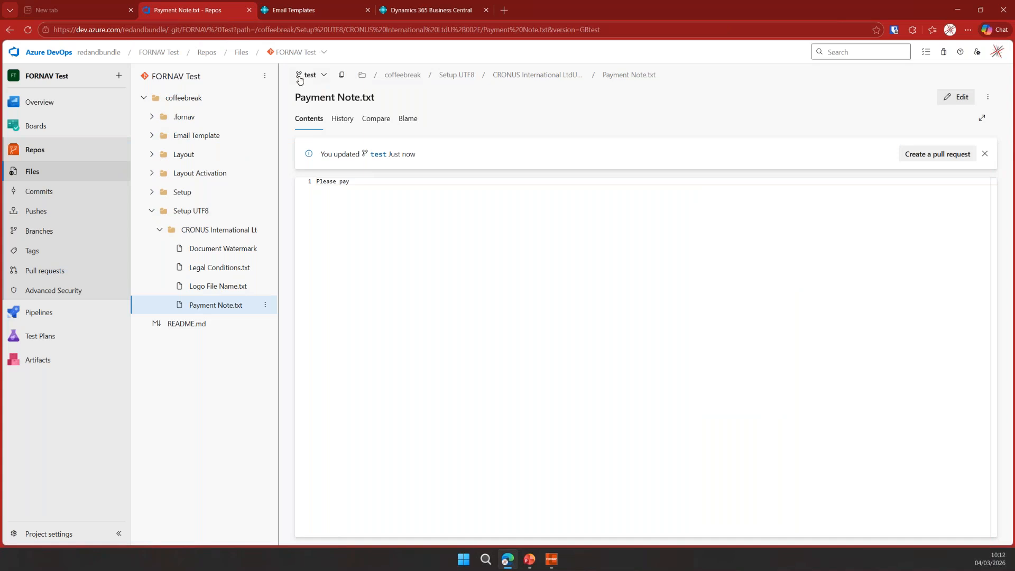
left_click(937, 154)
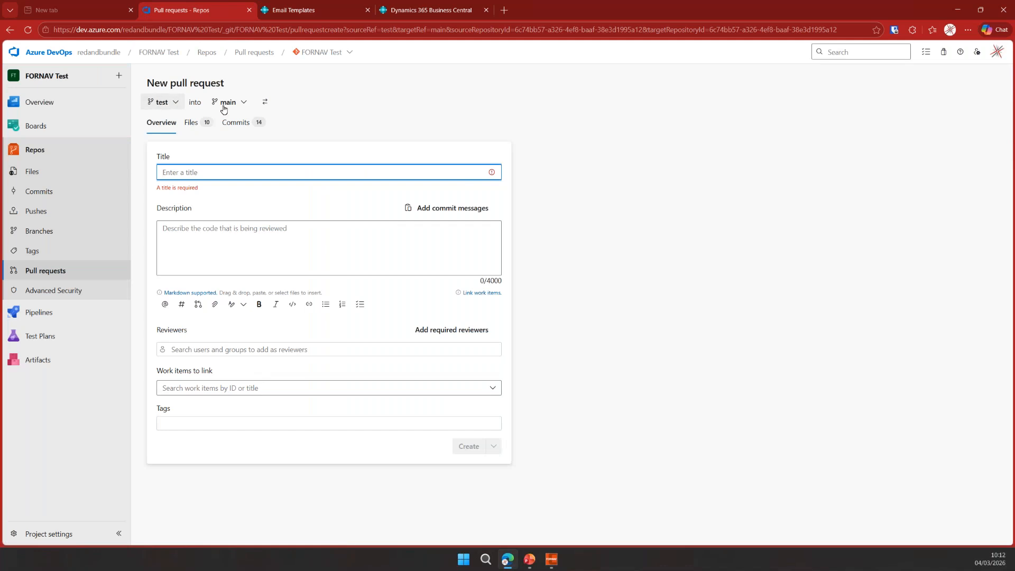
left_click(193, 125)
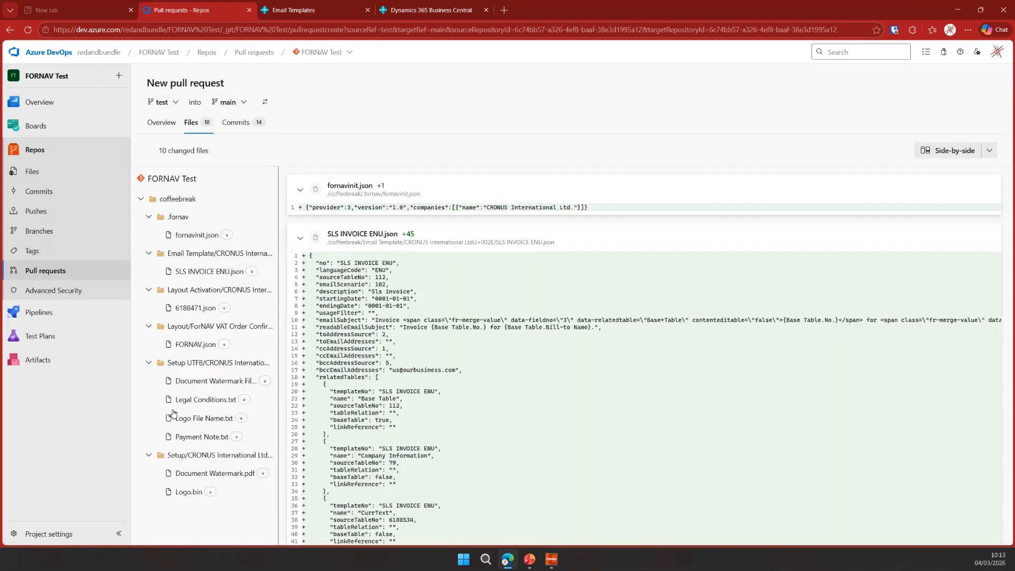
left_click(162, 123)
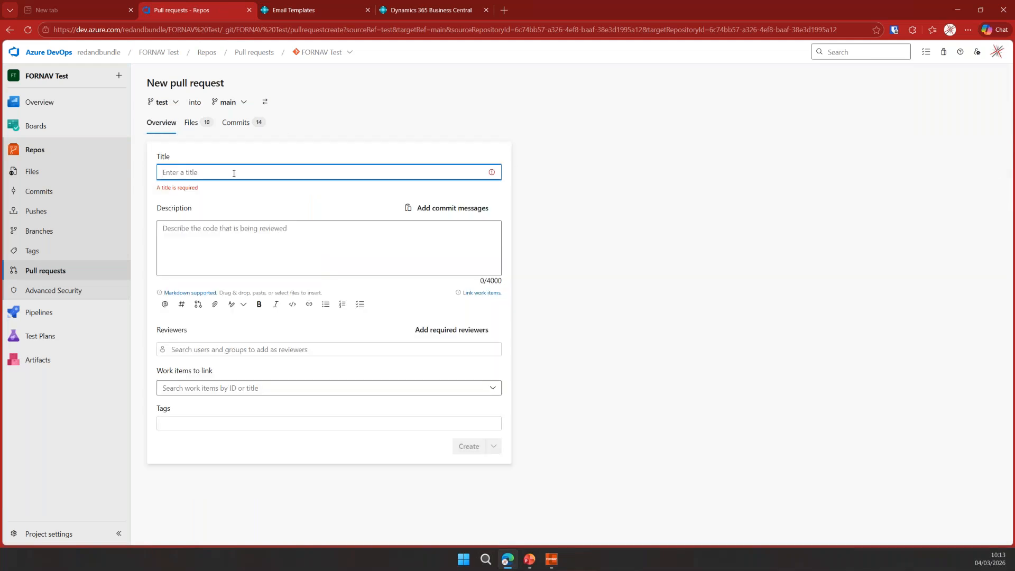
type("coffeebreak")
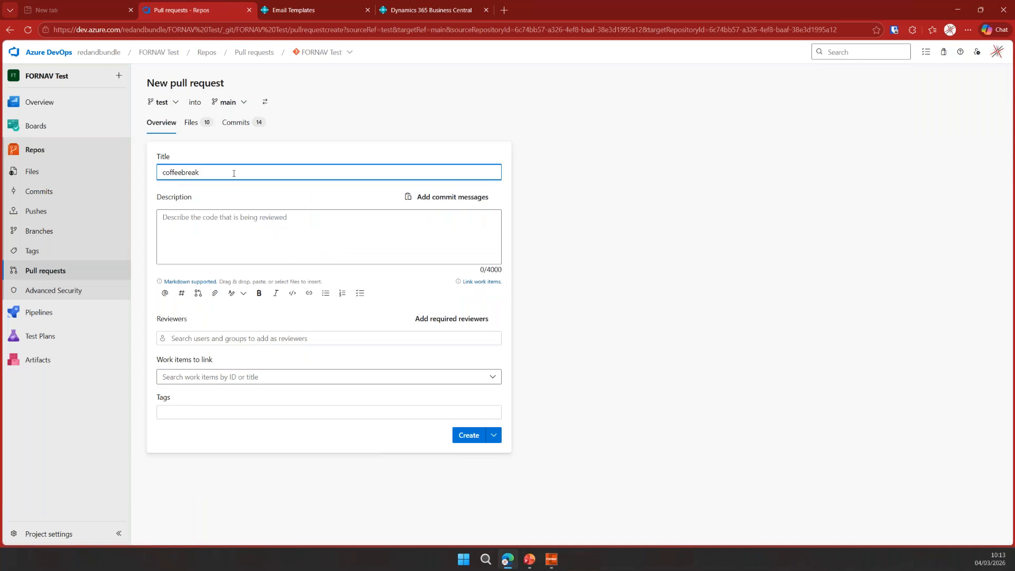
left_click(465, 437)
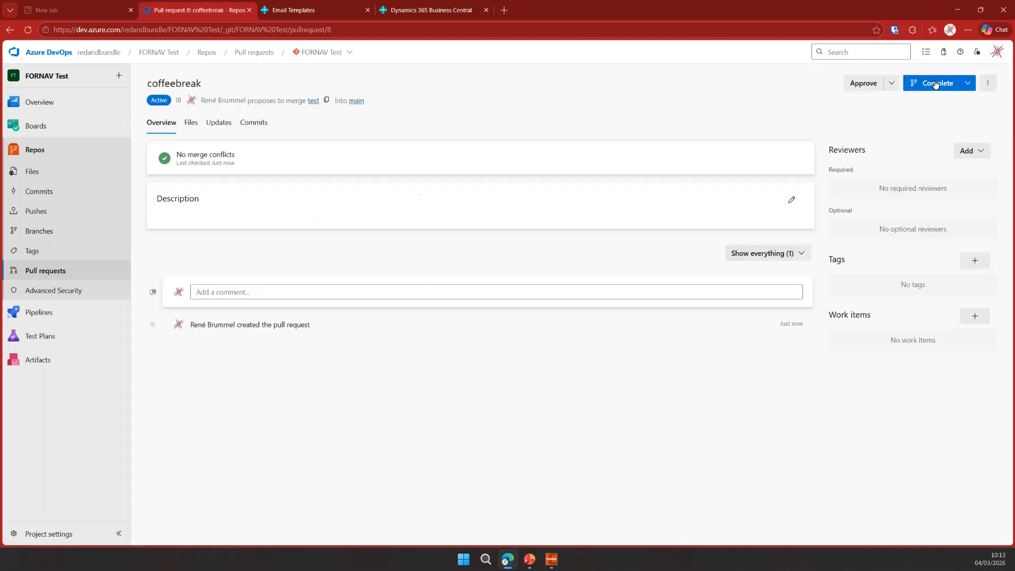
- Complete the pull request, then open the coffeebreak folder in the repository files on the main branch
left_click(936, 85)
left_click(948, 520)
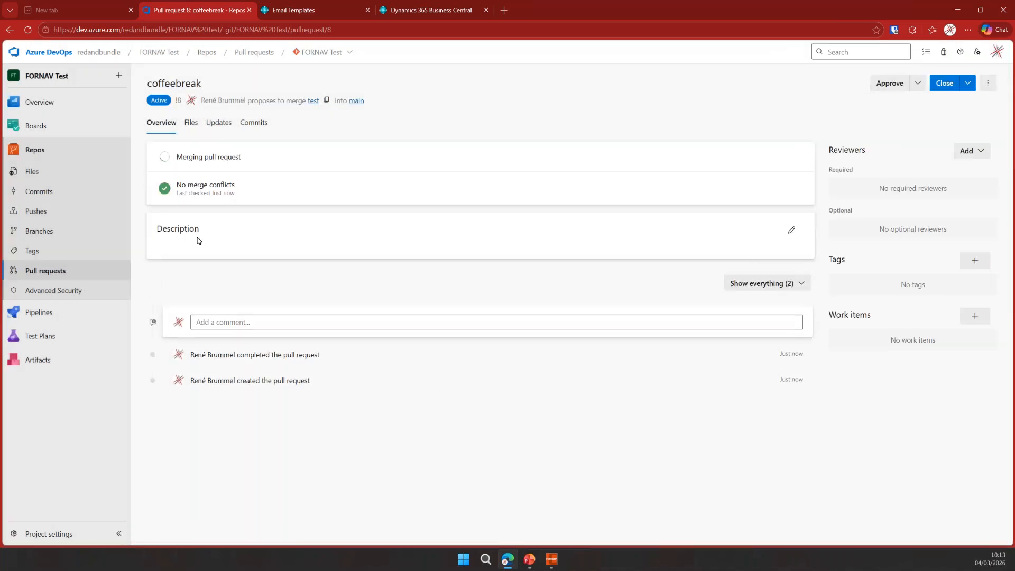
left_click(43, 174)
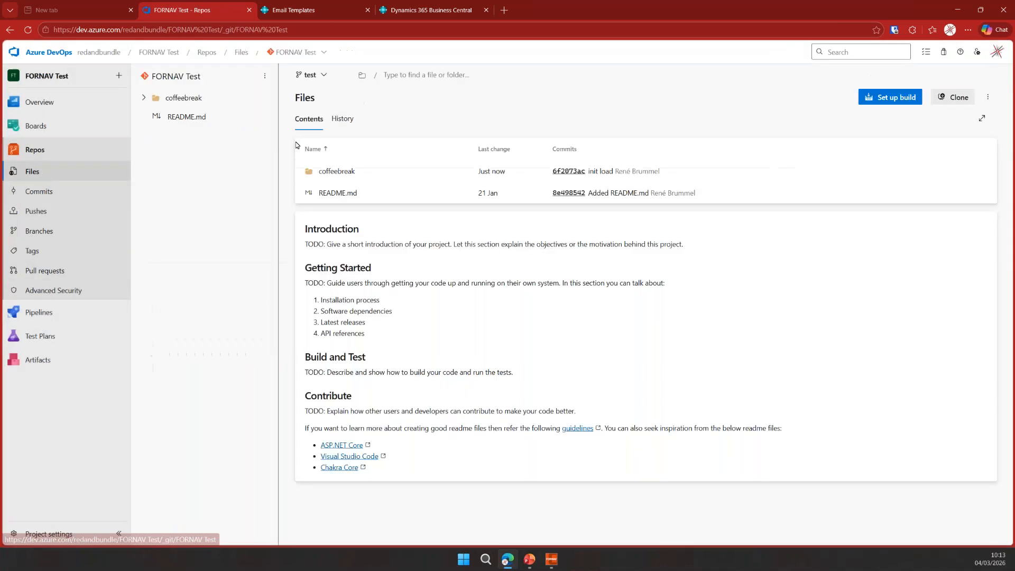
left_click(326, 80)
left_click(316, 134)
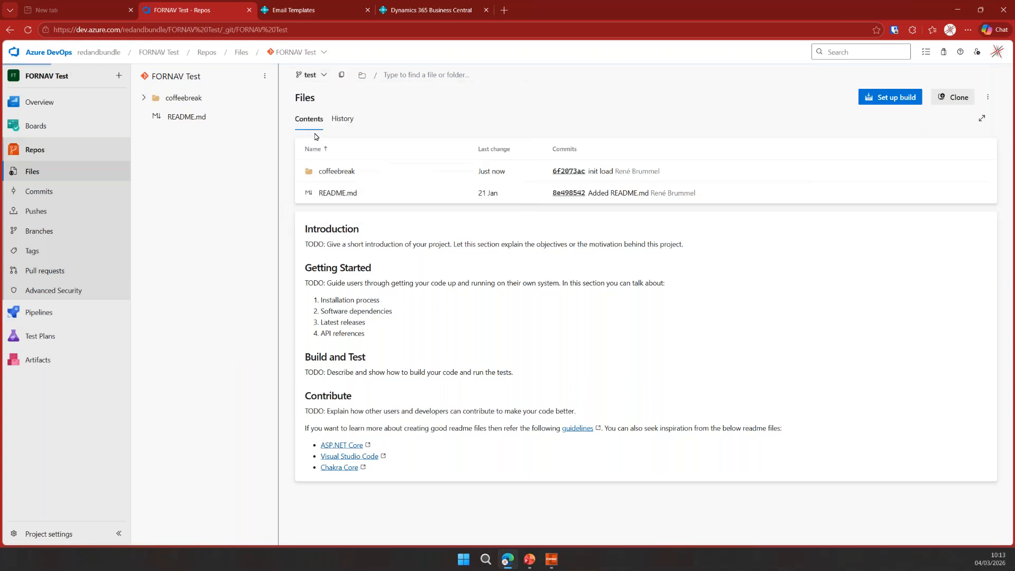
left_click(337, 171)
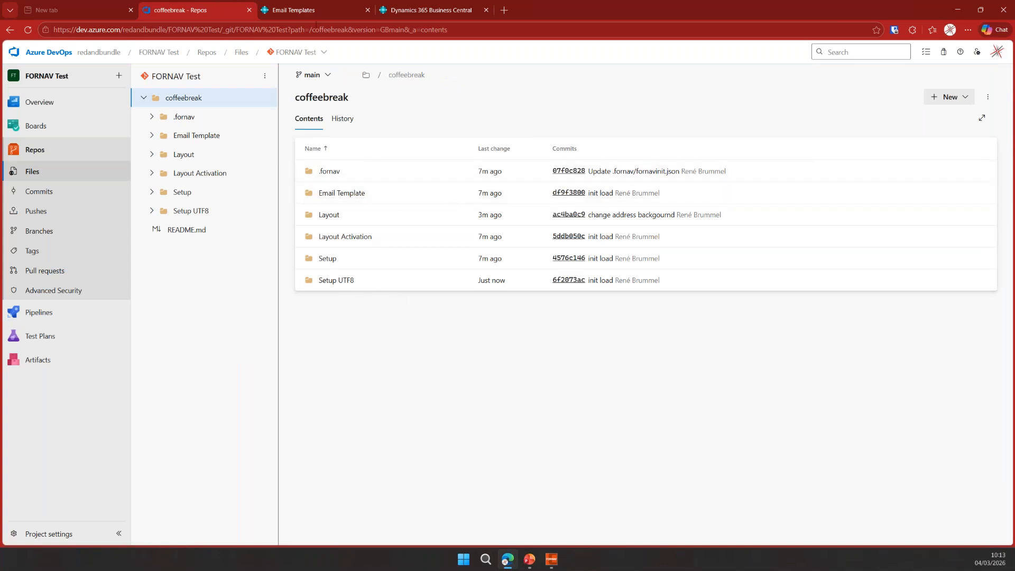
- In the other Business Central environment, open ForNAV Source Control setup and turn off the Report Selection backup type
left_click(304, 10)
left_click(421, 11)
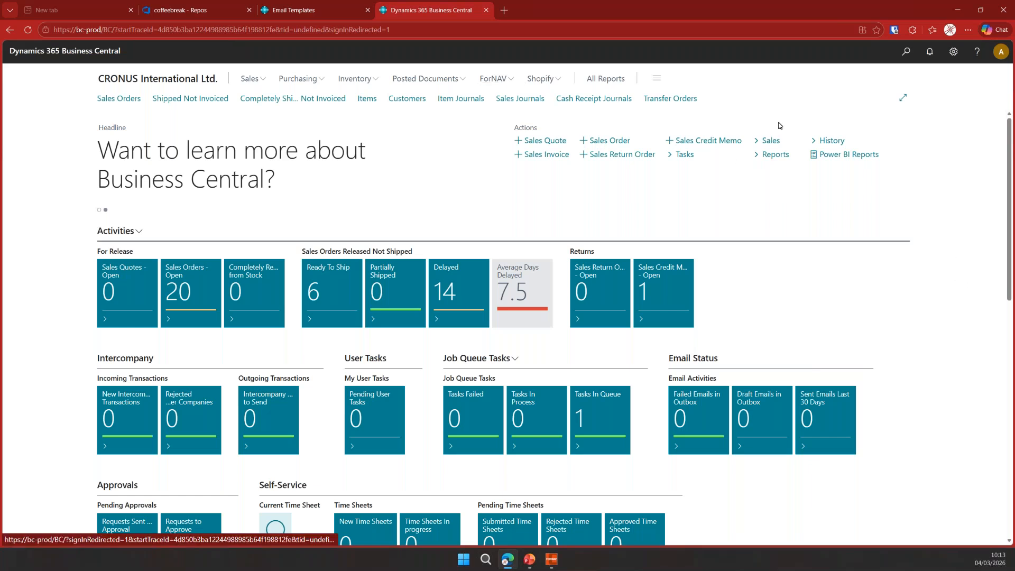
left_click(510, 82)
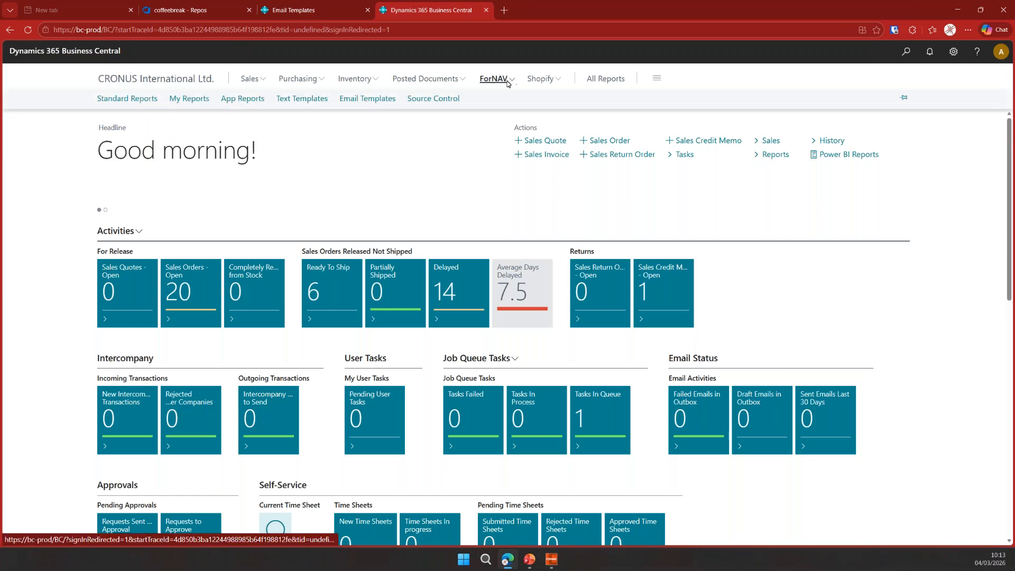
left_click(433, 98)
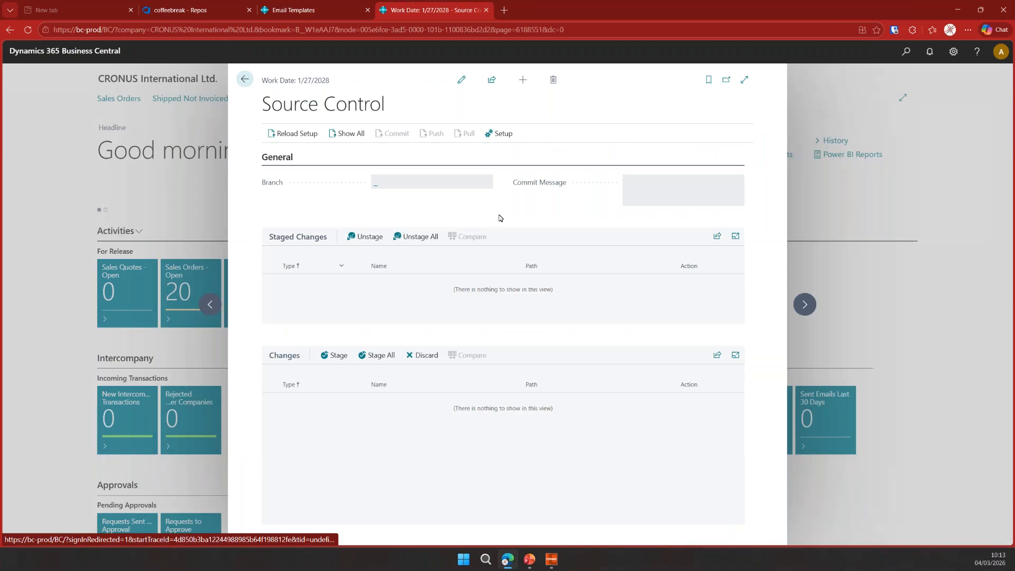
left_click(502, 136)
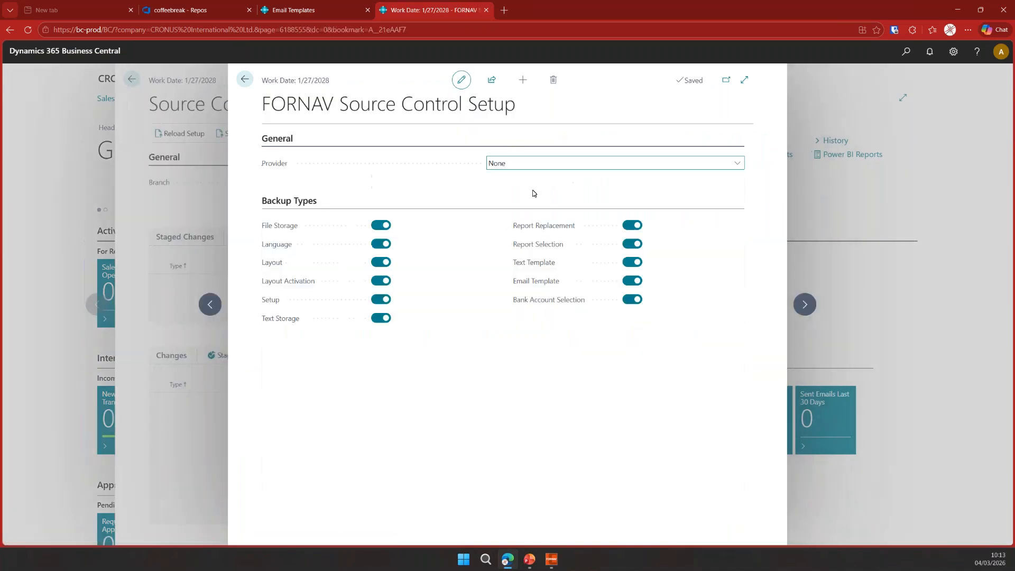
left_click(630, 244)
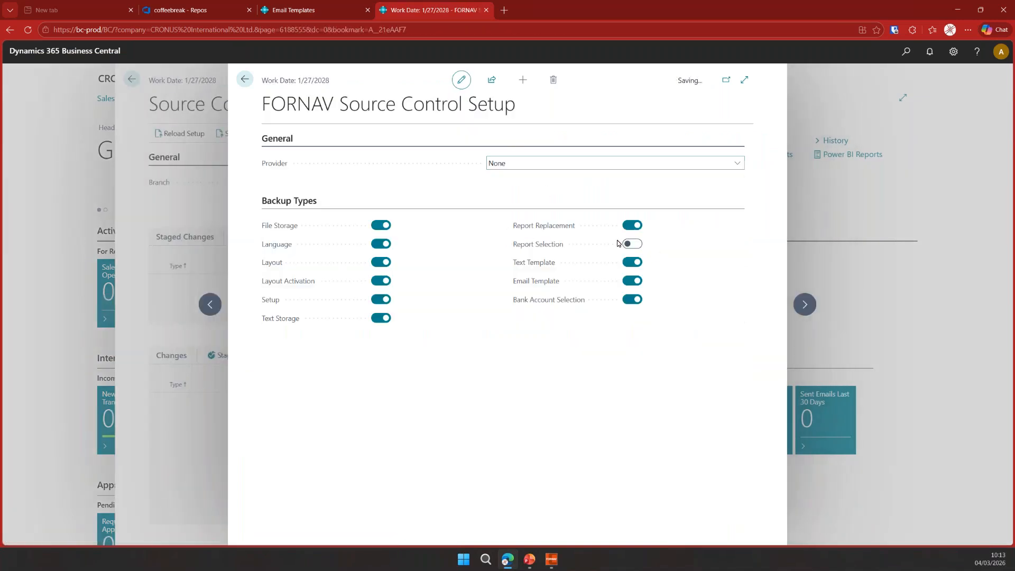
- Set the provider to Azure DevOps and paste the Tenant Id, Client Id and Client Secret
left_click(537, 171)
left_click(523, 214)
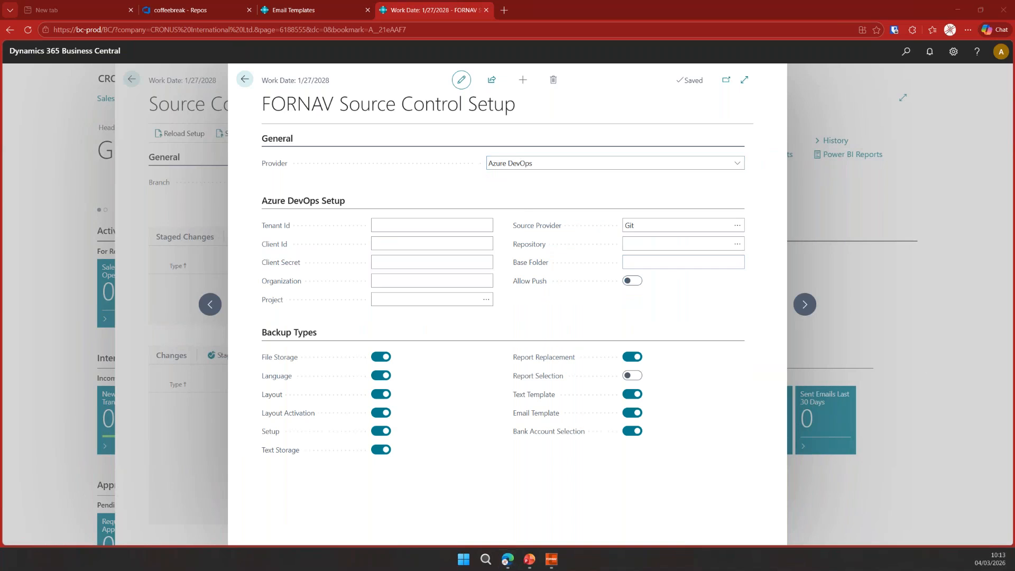
left_click(453, 226)
key("ctrl+v")
left_click(541, 245)
key("ctrl+v")
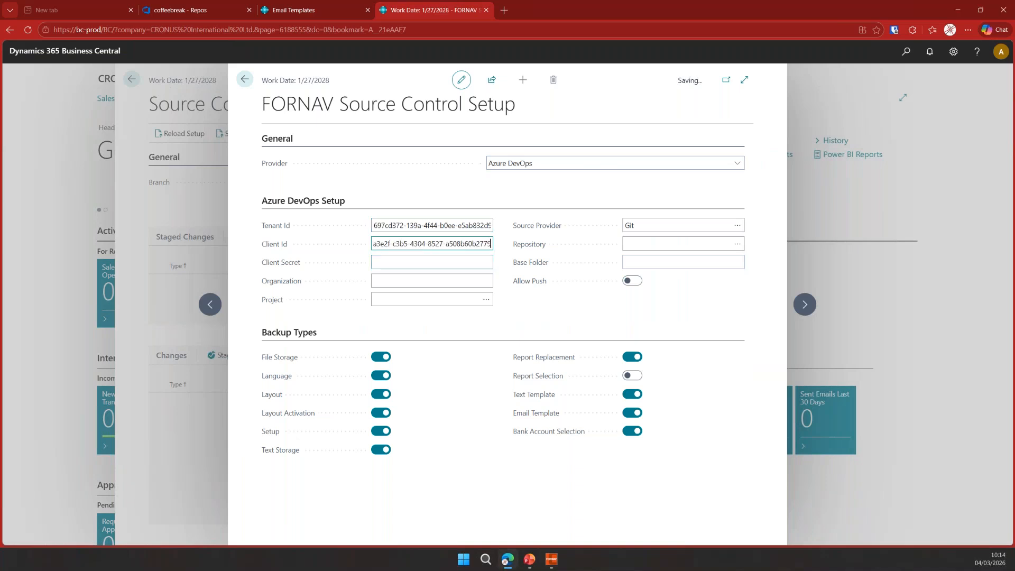
key("Tab")
key("ctrl+v")
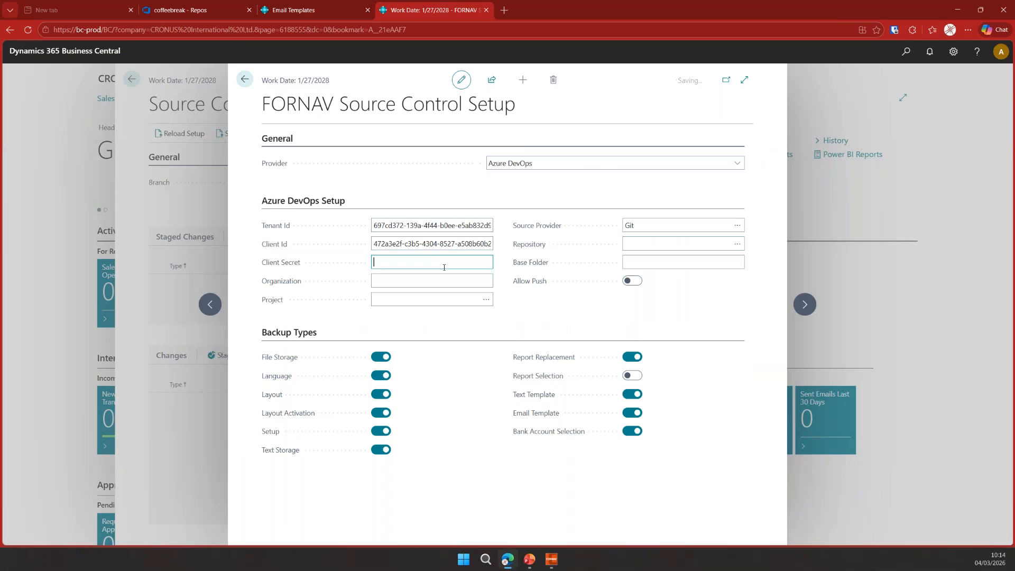
- Set the organization to redandbundle and pick the FORNAV Test project after signing in with the work account
left_click(448, 284)
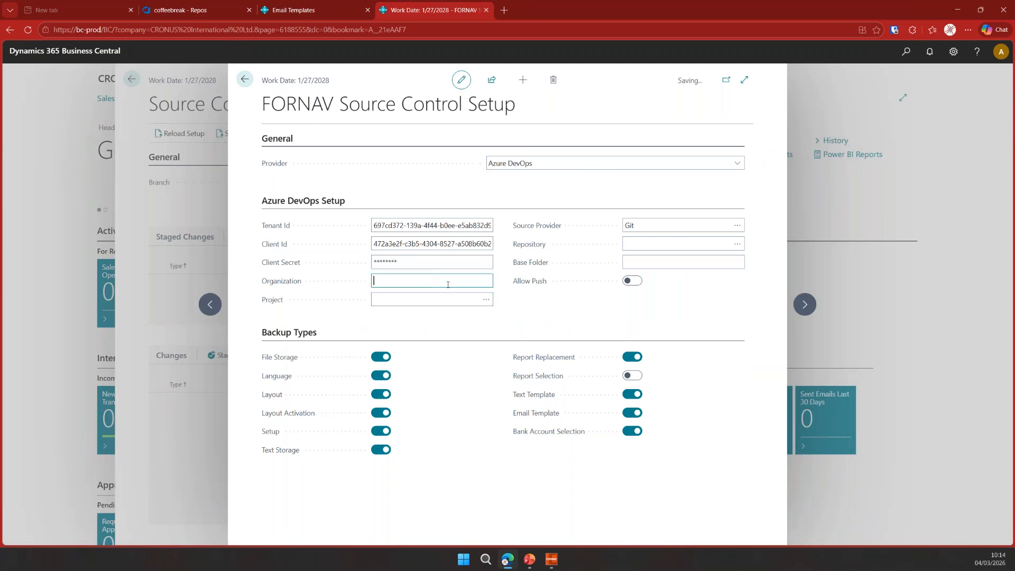
type("redandbundle")
key("Tab")
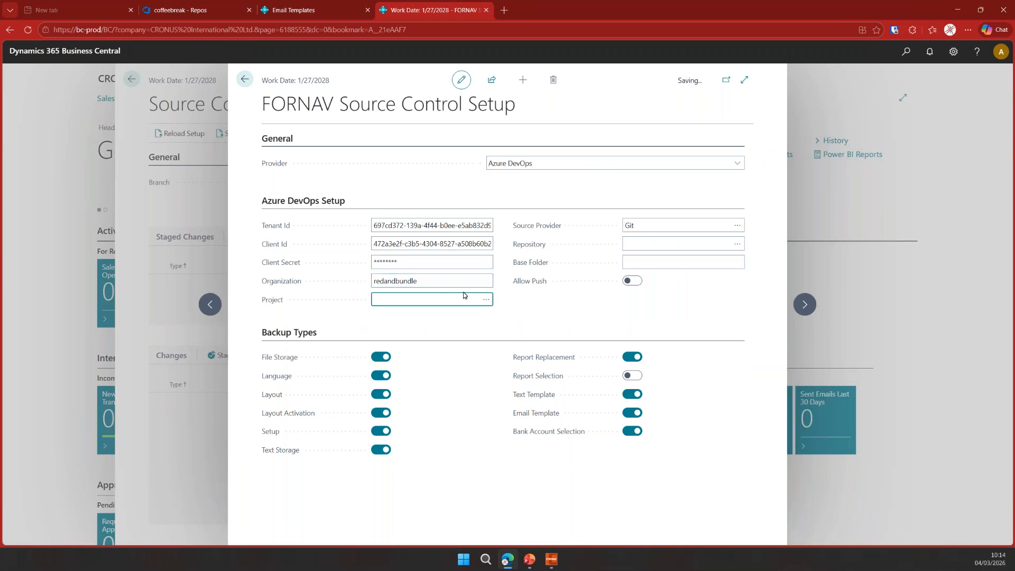
left_click(484, 300)
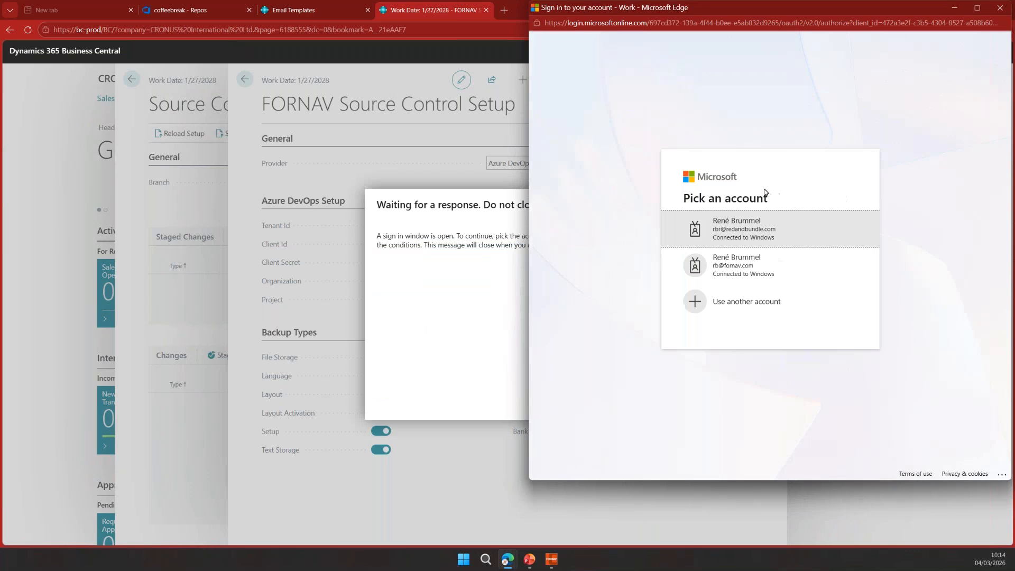
left_click(759, 239)
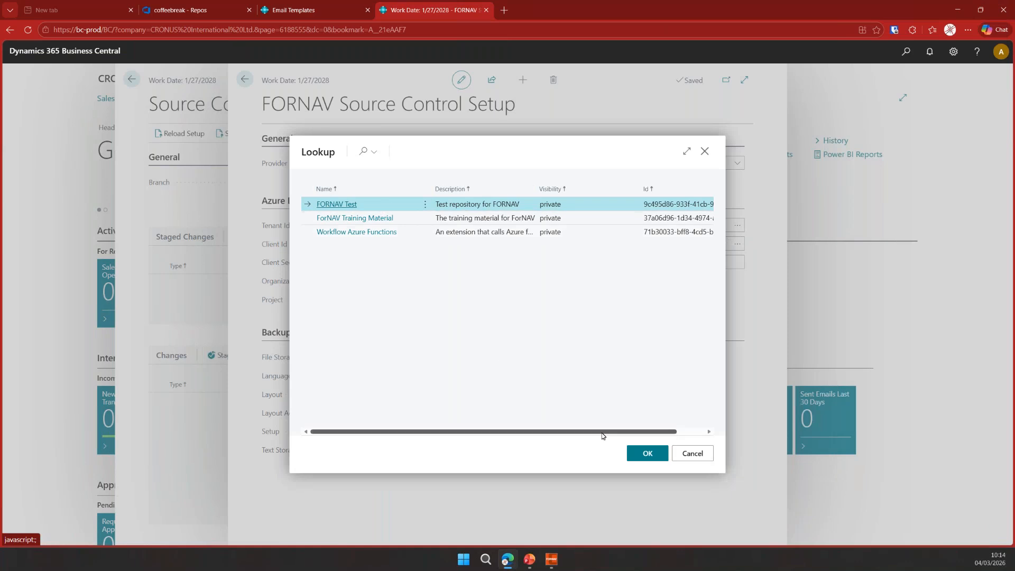
left_click(637, 448)
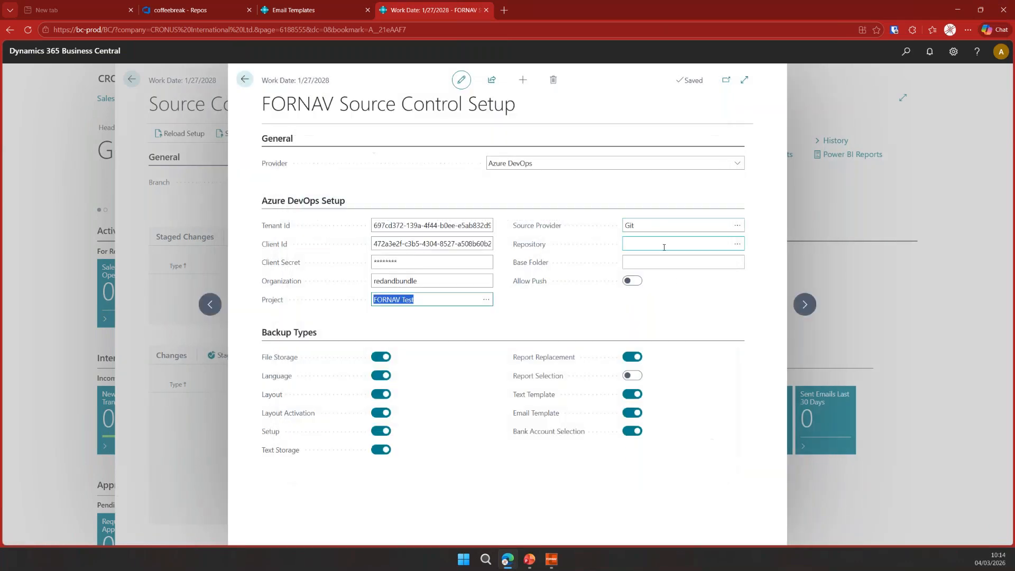
- Select the FORNAV Test repository with base folder coffeebreak, then close the setup page
left_click(738, 246)
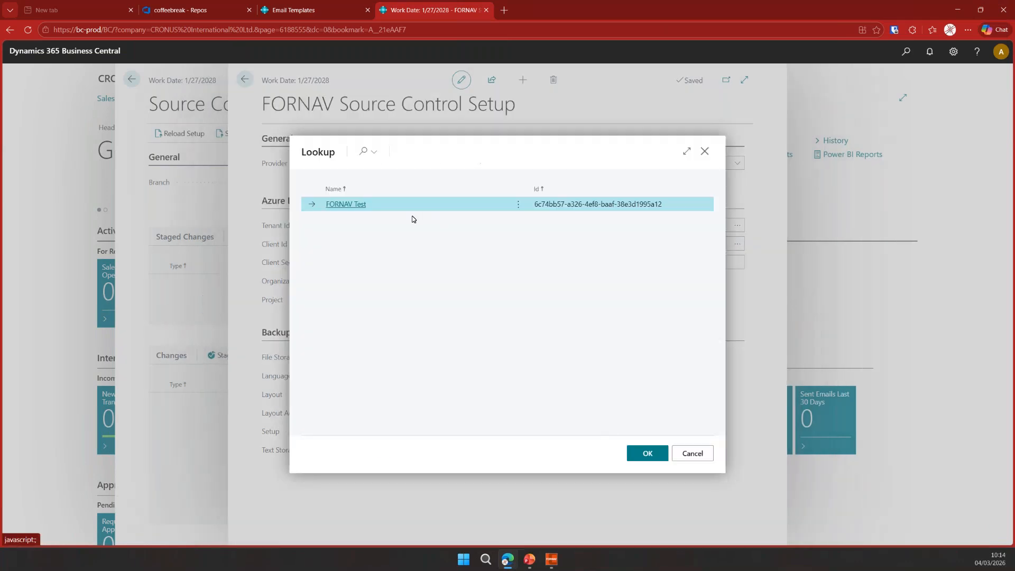
left_click(645, 449)
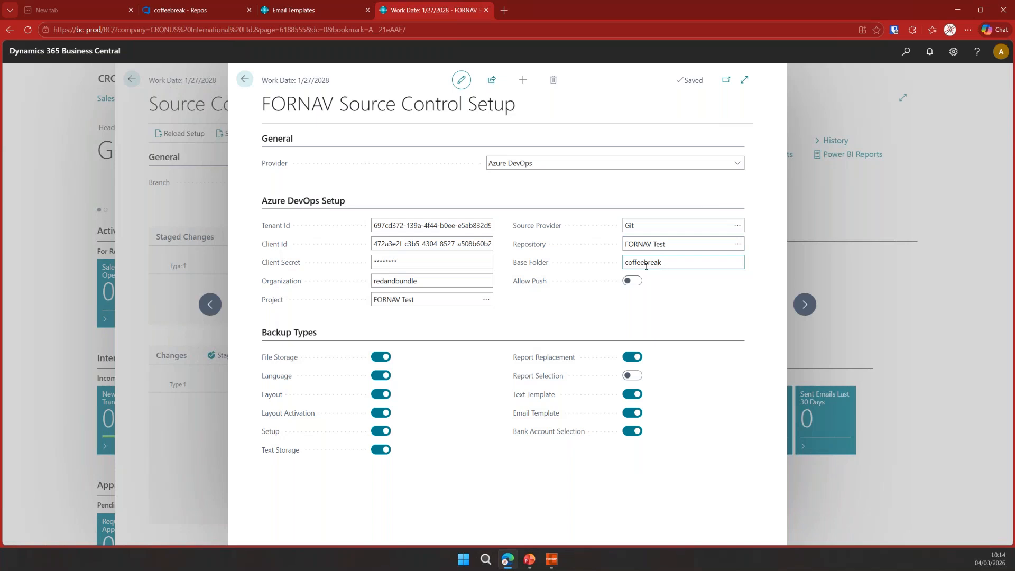
left_click(648, 293)
left_click(245, 79)
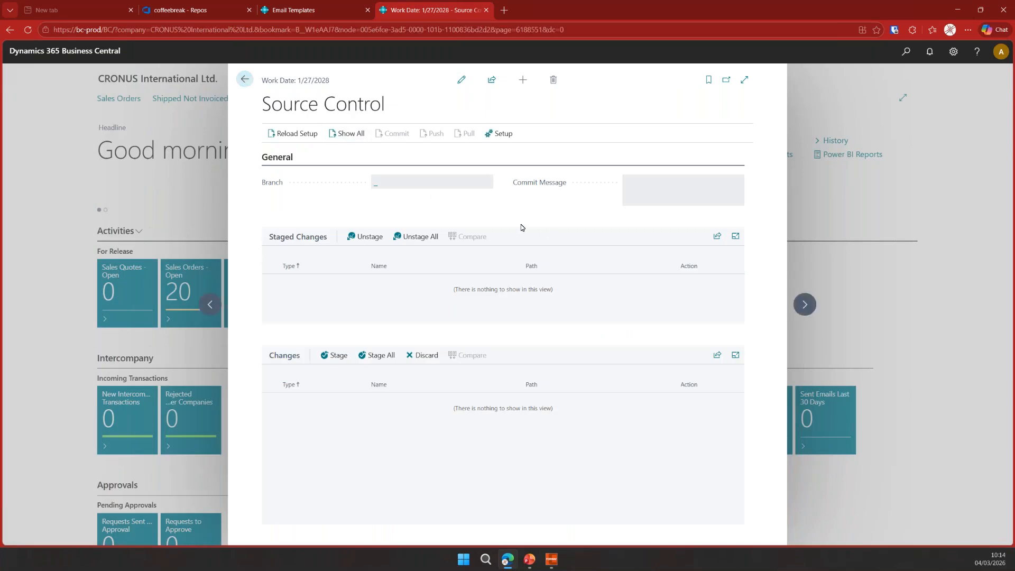
- Set the source control branch to main
left_click(381, 188)
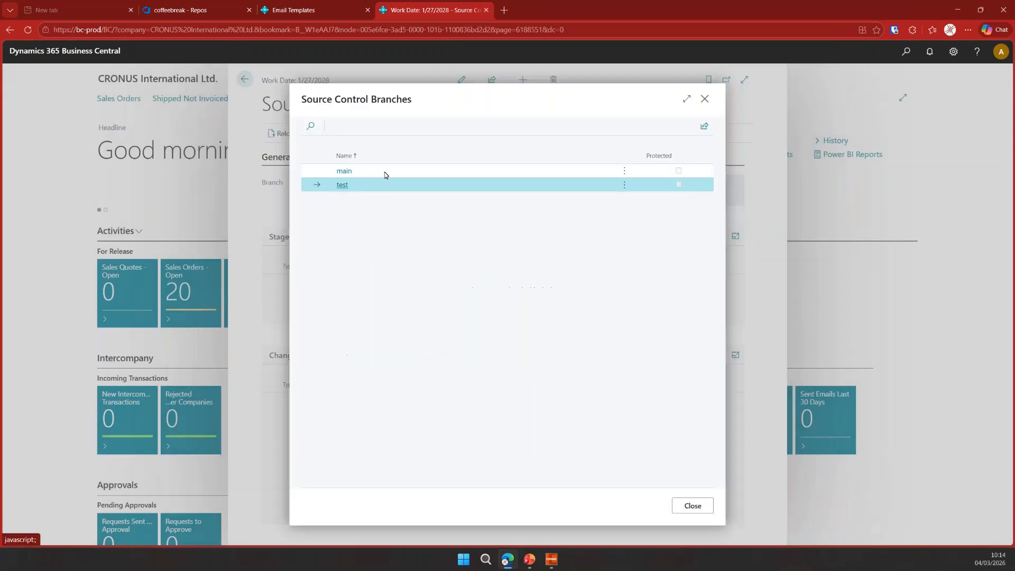
left_click(385, 175)
left_click(703, 509)
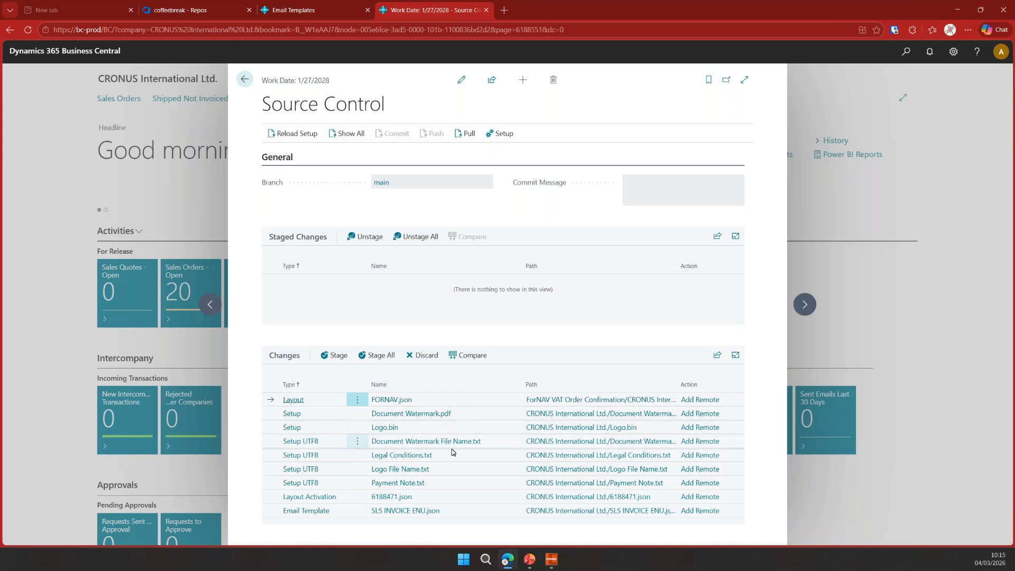
- Compare the incoming Payment Note.txt change with its origin, then close the compare view
left_click(443, 482)
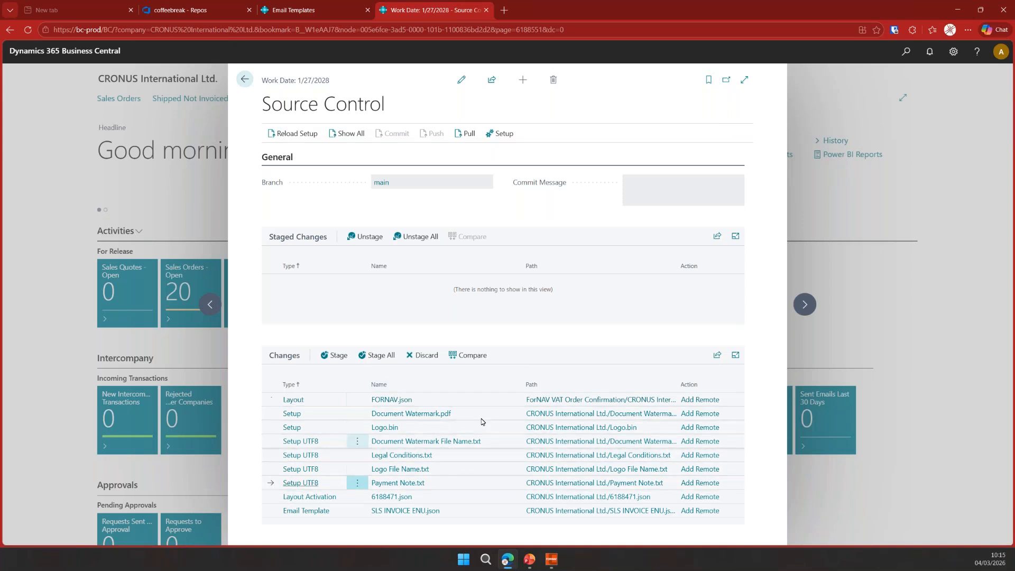
left_click(470, 354)
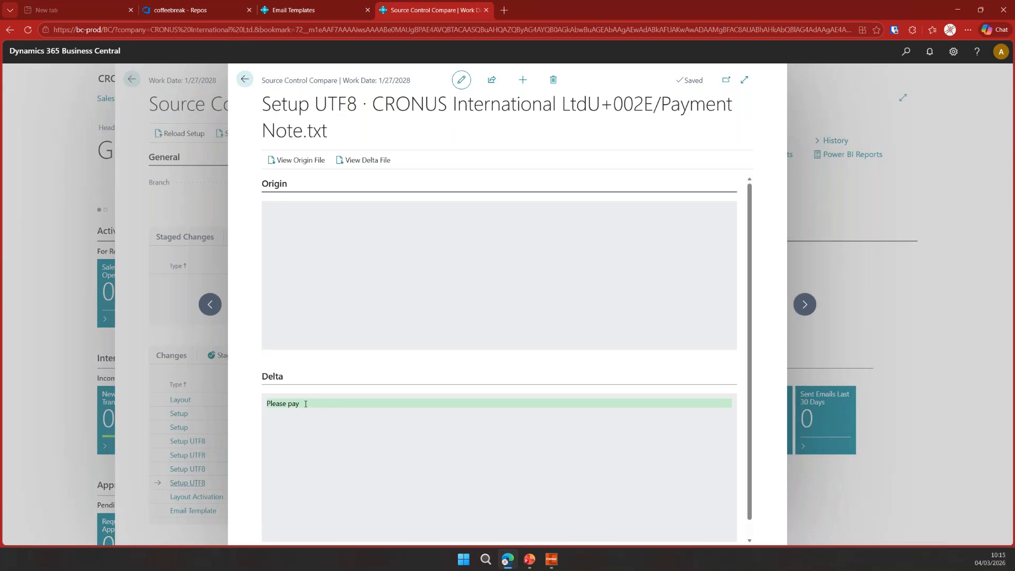
left_click(245, 79)
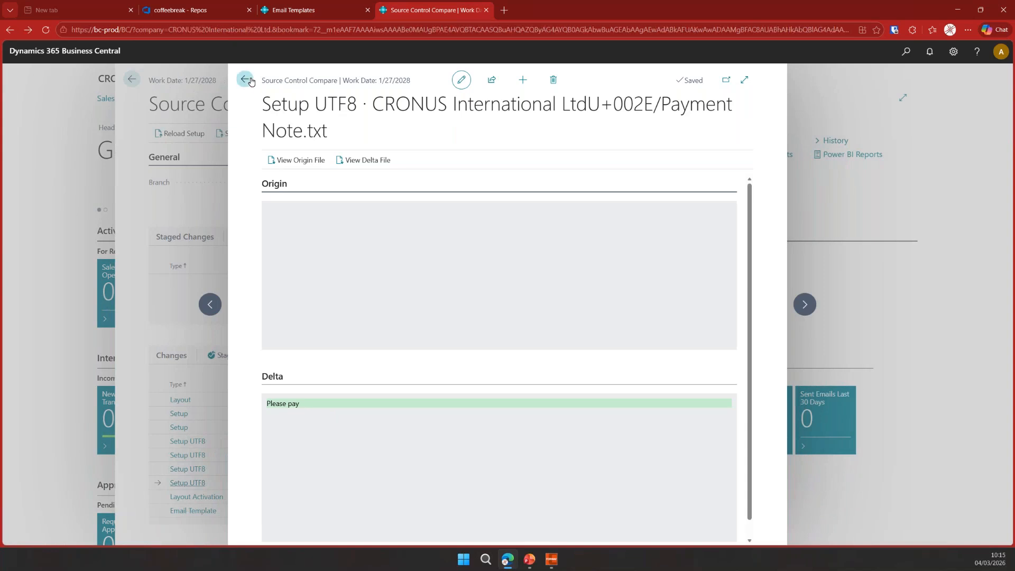
- Commit all staged changes to main with the message "init load from remo", then close the Source Control page
left_click(372, 356)
left_click(653, 193)
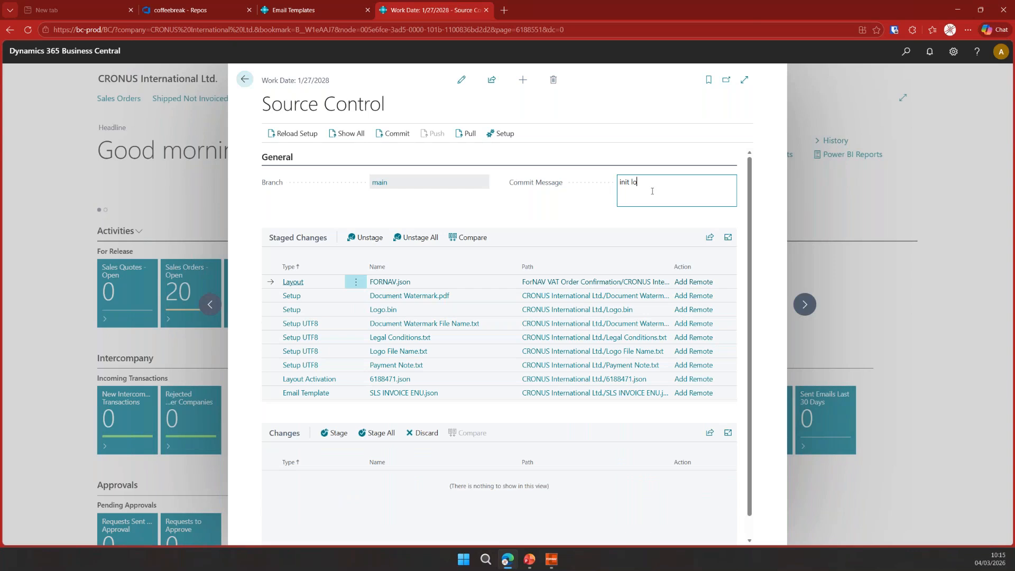
type("init load from remote")
left_click(396, 134)
left_click(244, 79)
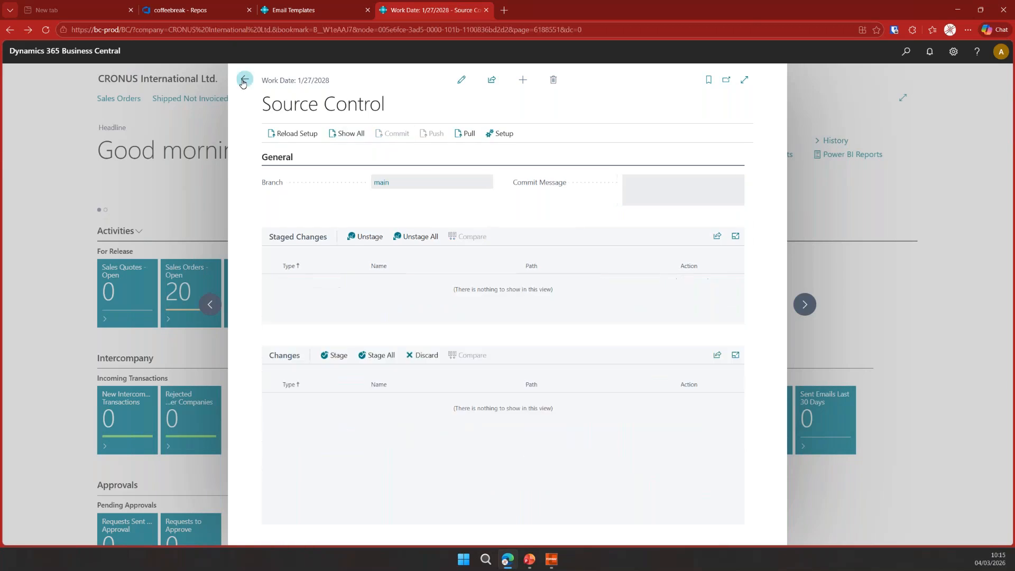
- Navigate through Standard Reports to the Email Templates list to review the pulled SLS INVOICE ENU template
left_click(503, 85)
left_click(136, 100)
left_click(246, 260)
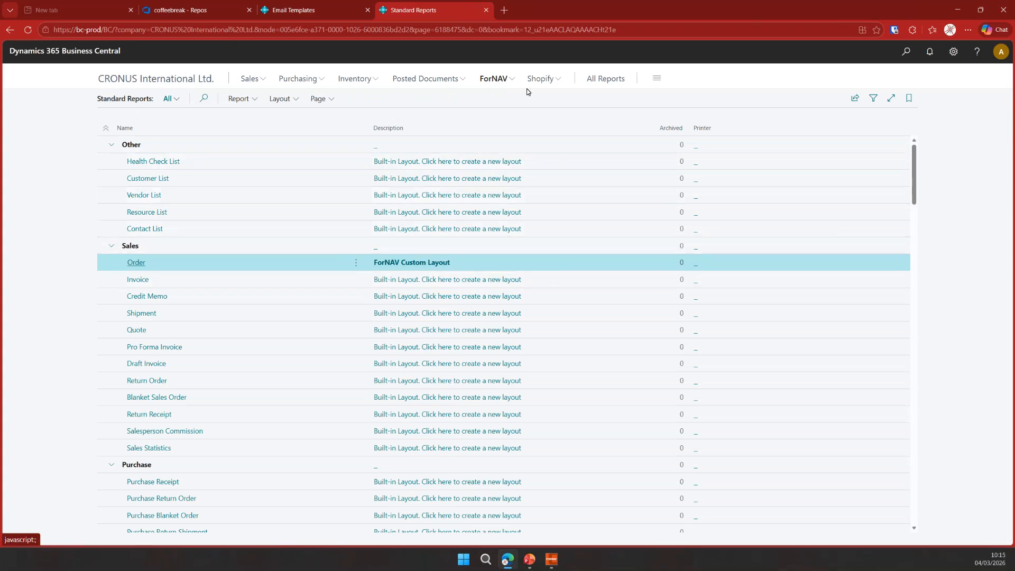
left_click(494, 80)
left_click(375, 99)
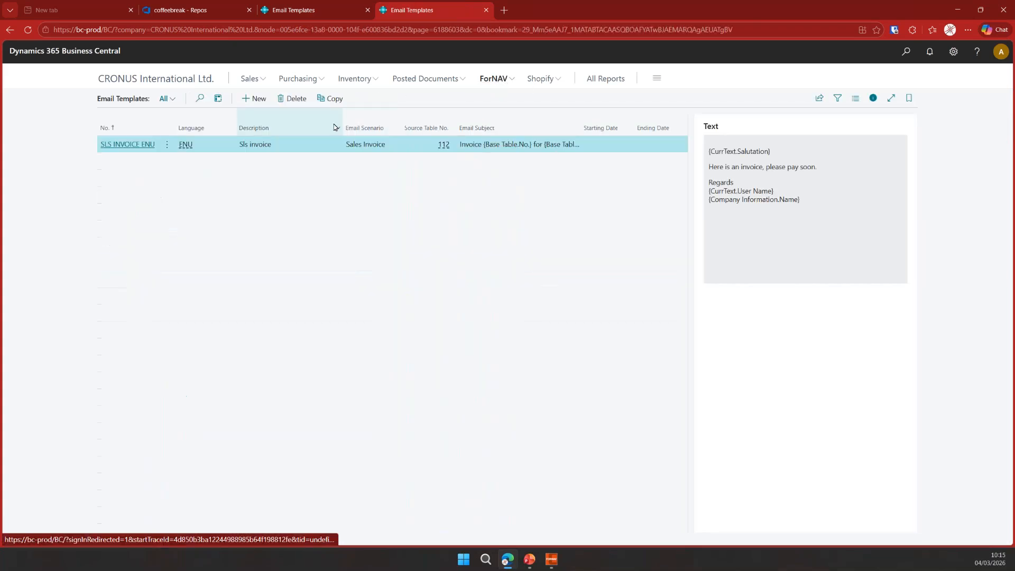
- Open ForNAV Setup to review the pulled Payment Note and Legal Conditions, close it, and return to the presentation
left_click(905, 52)
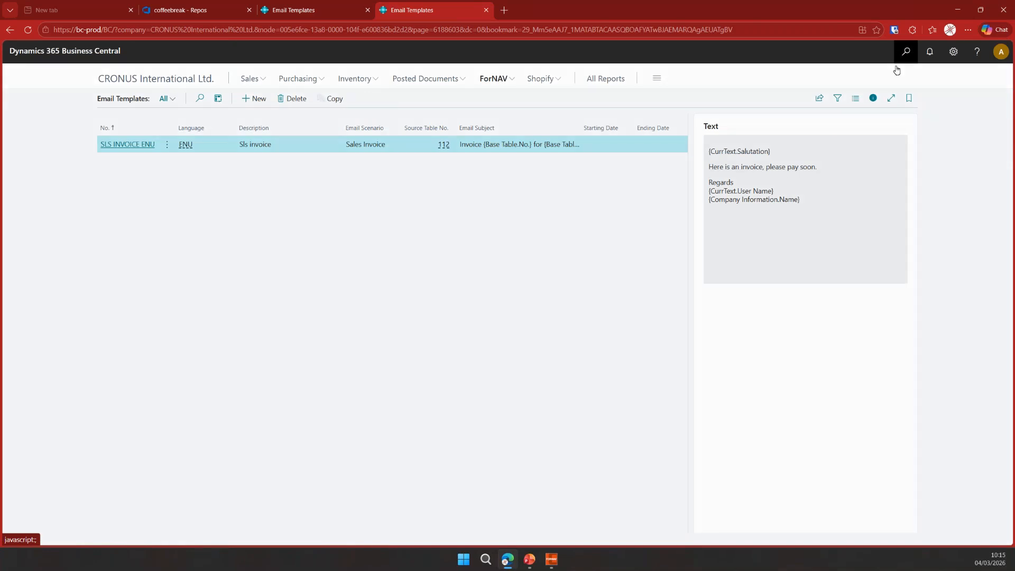
type("forn set")
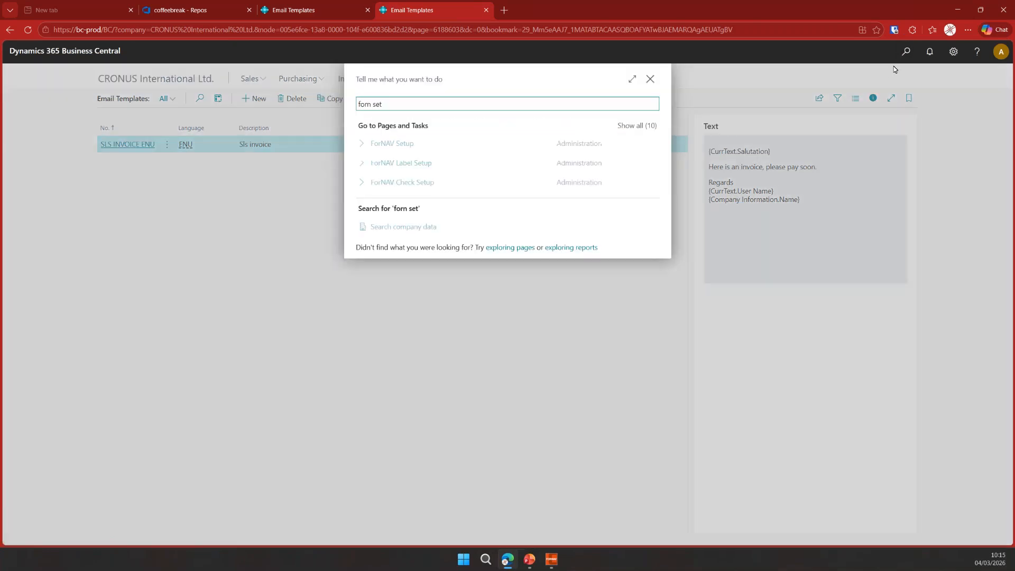
left_click(423, 145)
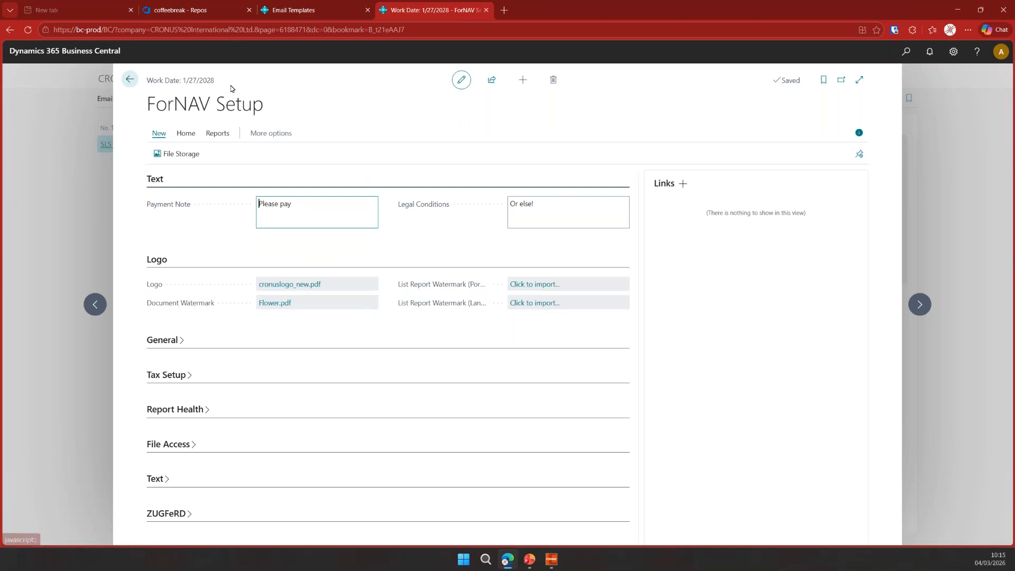
left_click(132, 80)
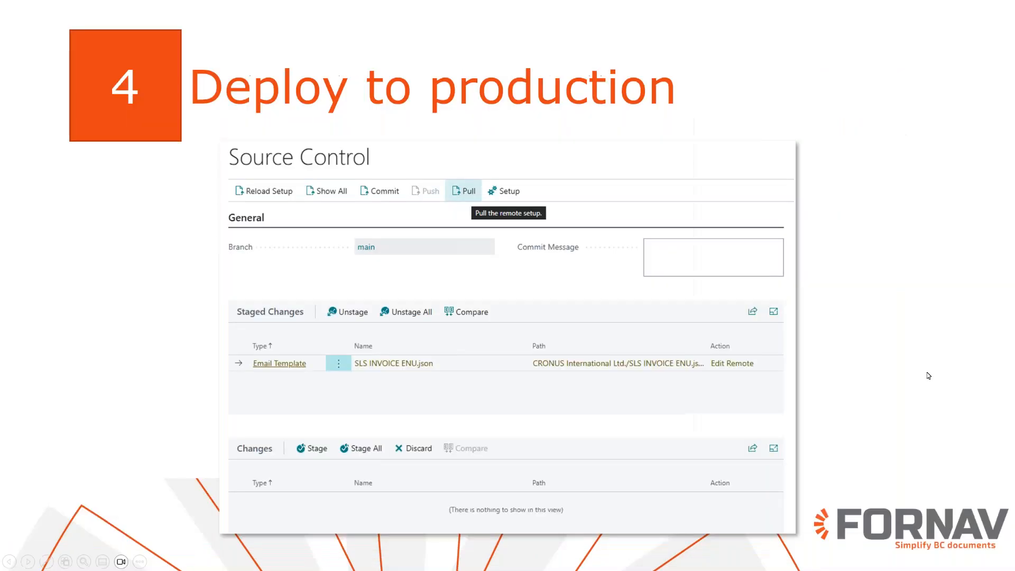
left_click(927, 390)
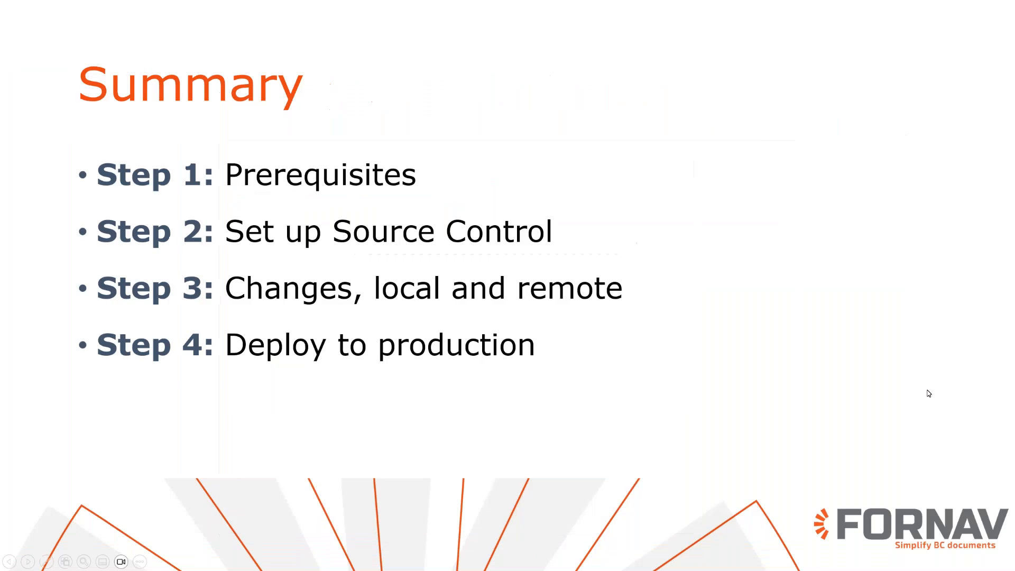